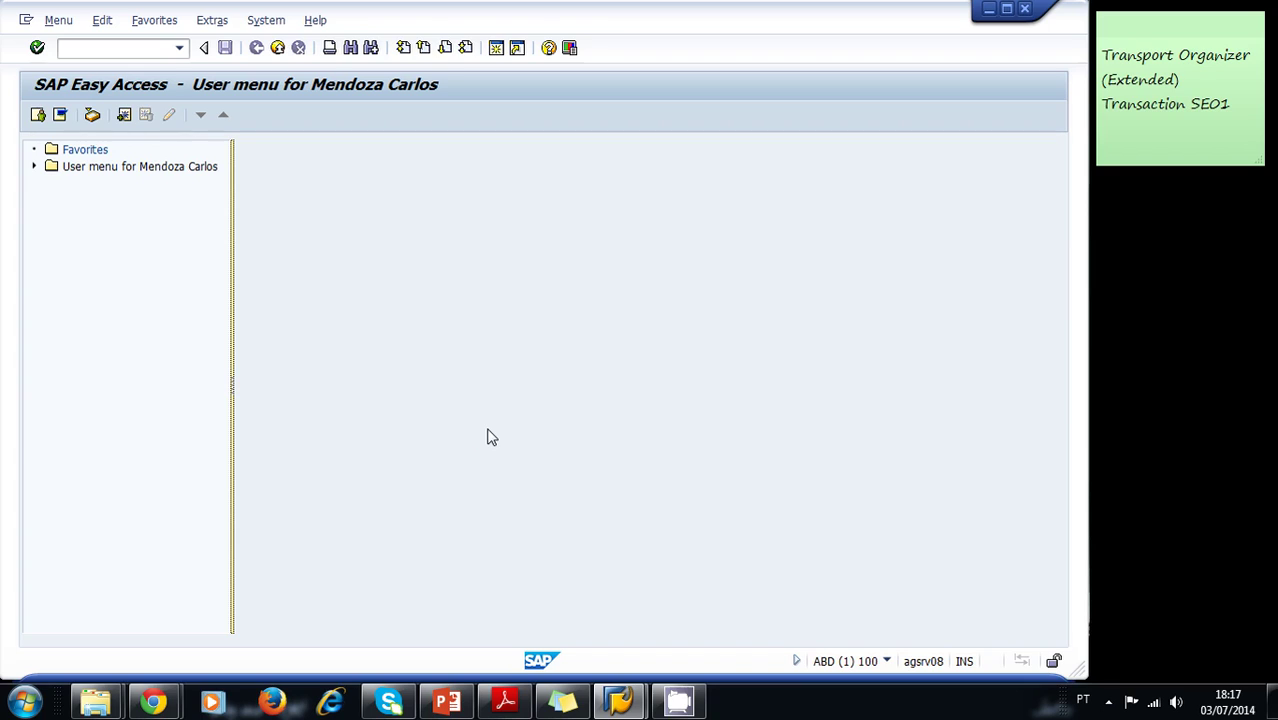
Start the extended Transport Organizer with transaction SE01.
left_click(491, 437)
left_click_drag(1158, 26, 322, 166)
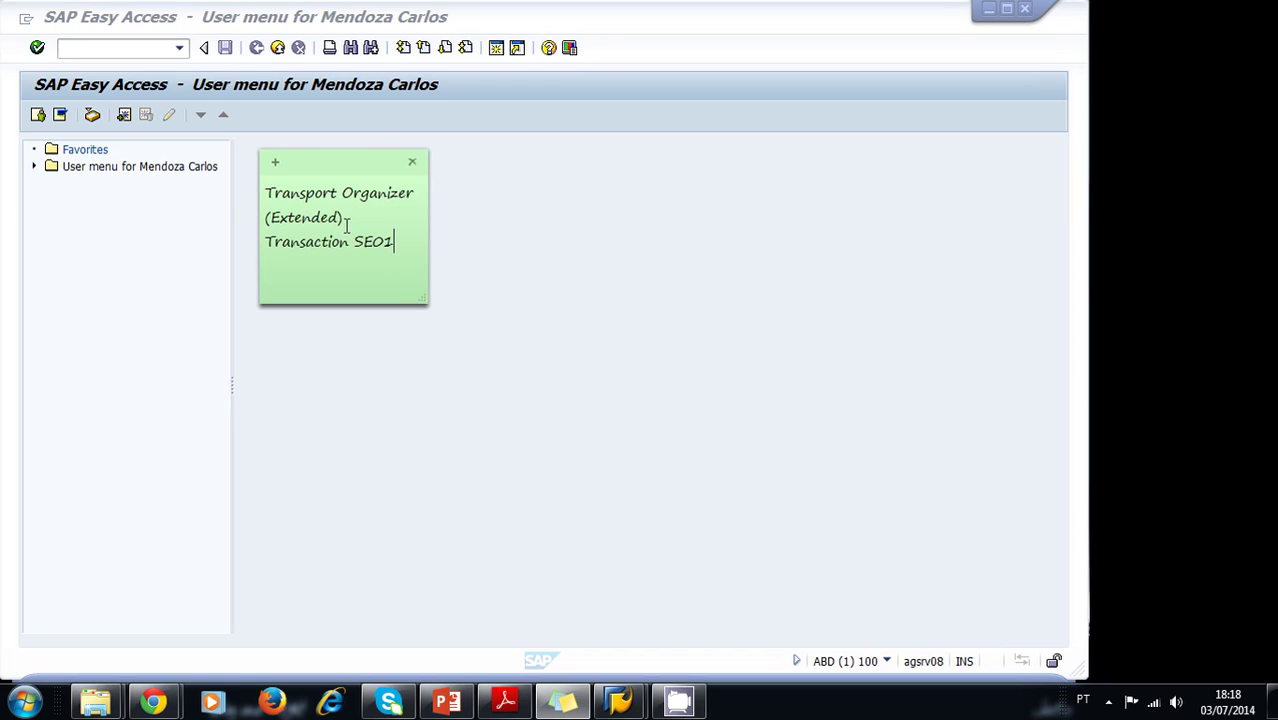
left_click_drag(350, 216, 256, 224)
left_click(346, 219)
left_click(89, 48)
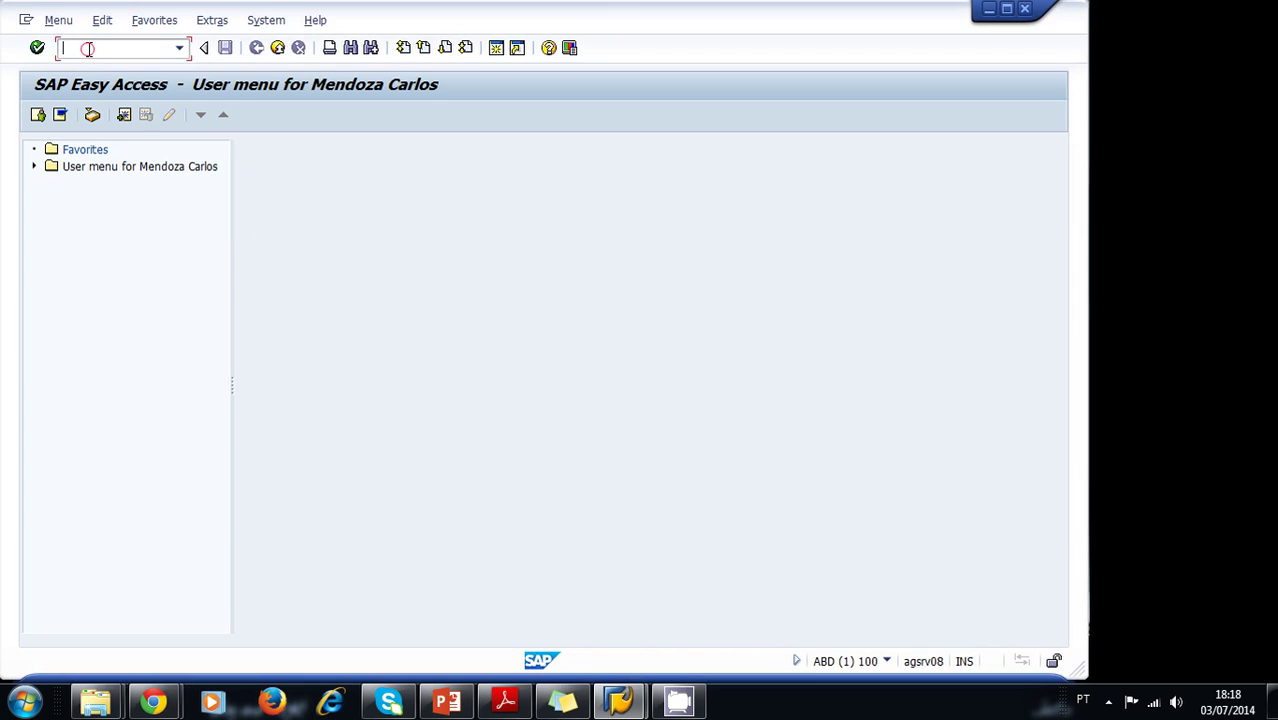
type("se01")
key("Return")
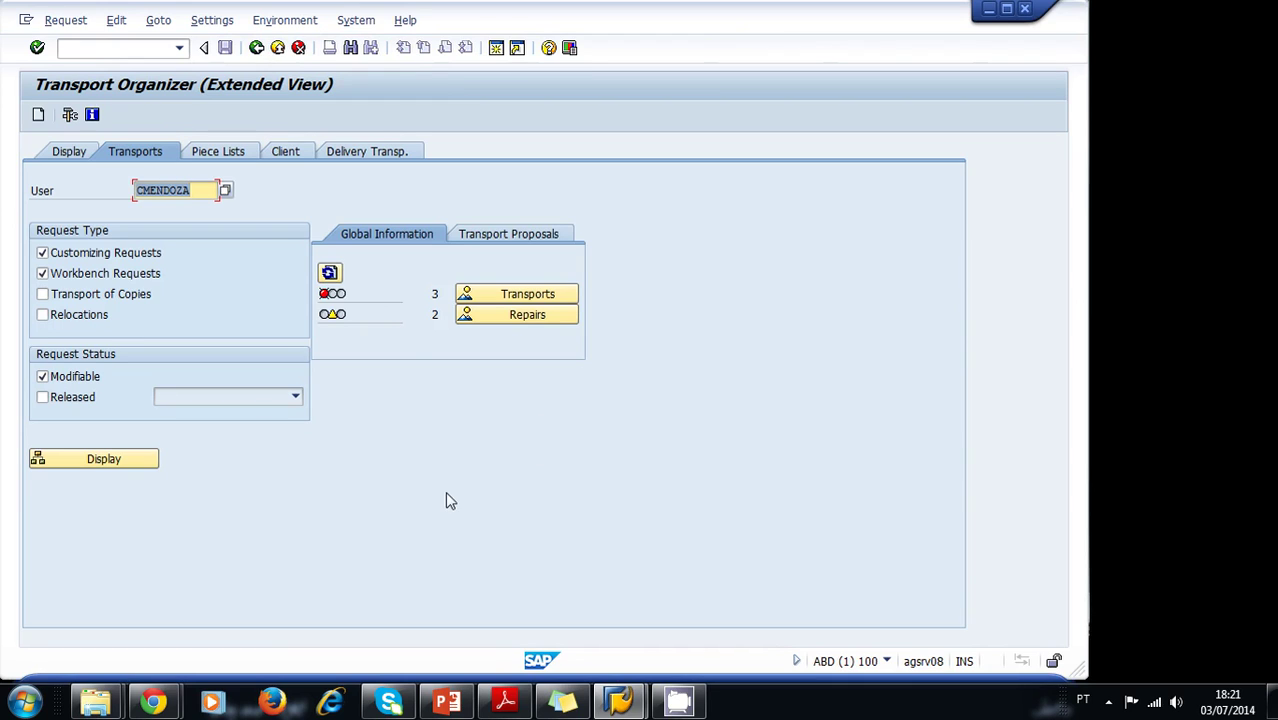
Create a Workbench request with the short description "Abap Training Course" and save it.
left_click(38, 116)
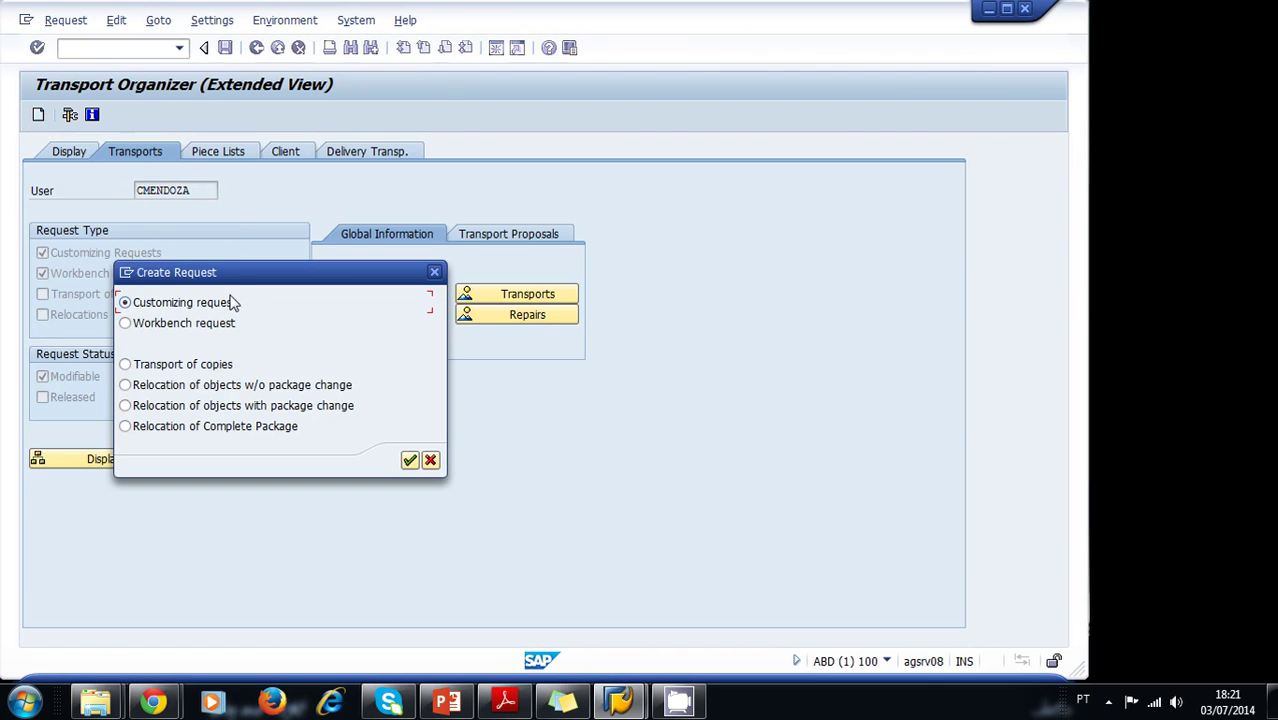
left_click(126, 324)
left_click(410, 460)
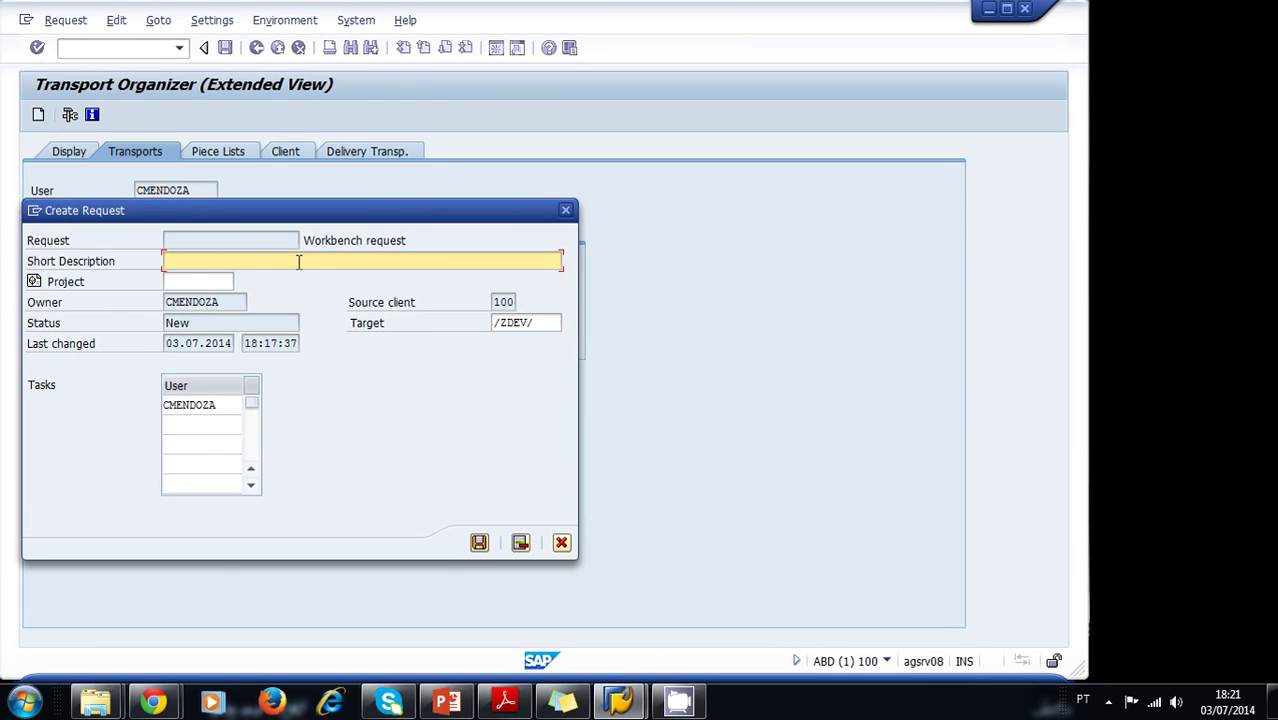
type("Abap Training Course")
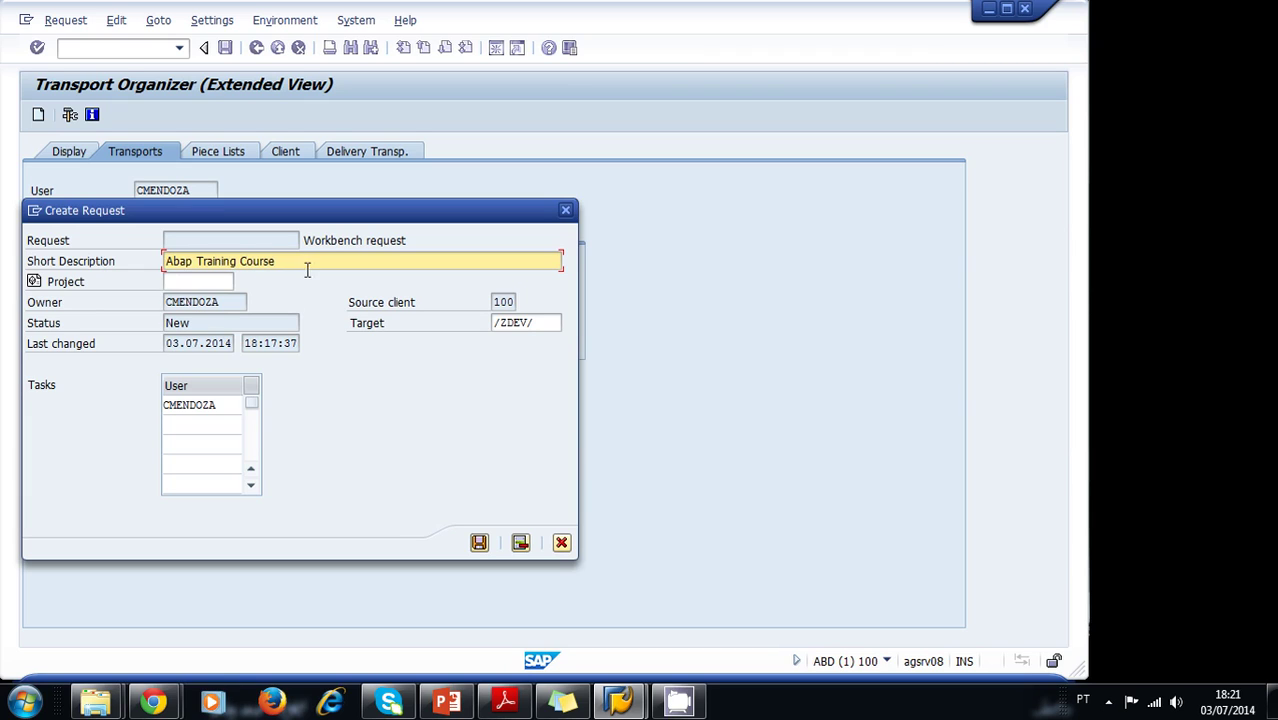
left_click(480, 545)
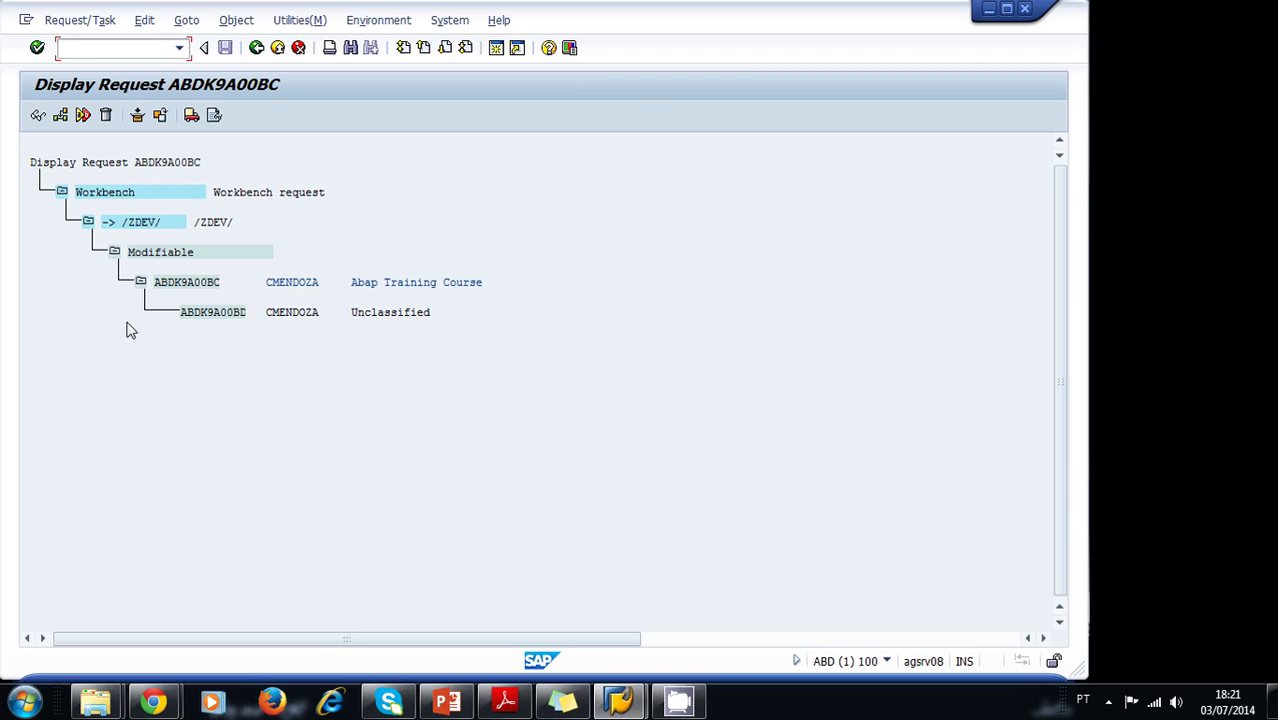
Change the new request's unclassified task to type Development/Correction and return to the SAP Easy Access screen.
left_click(88, 22)
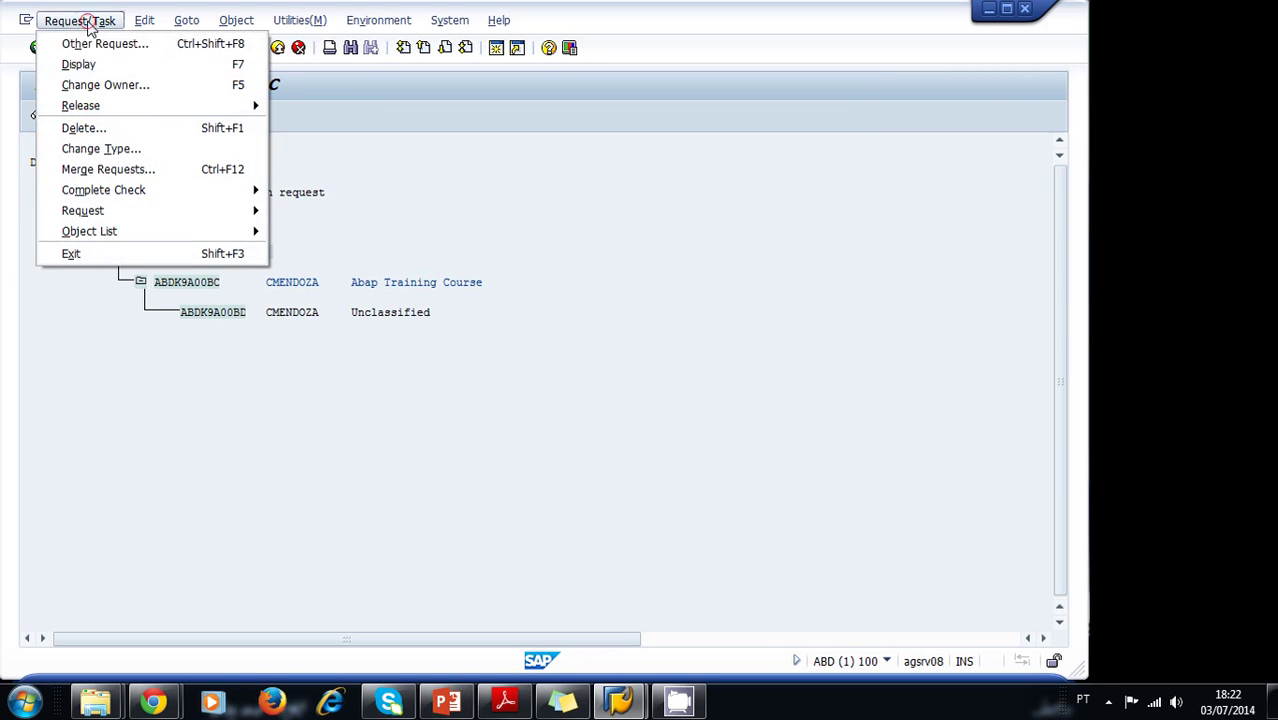
left_click(172, 150)
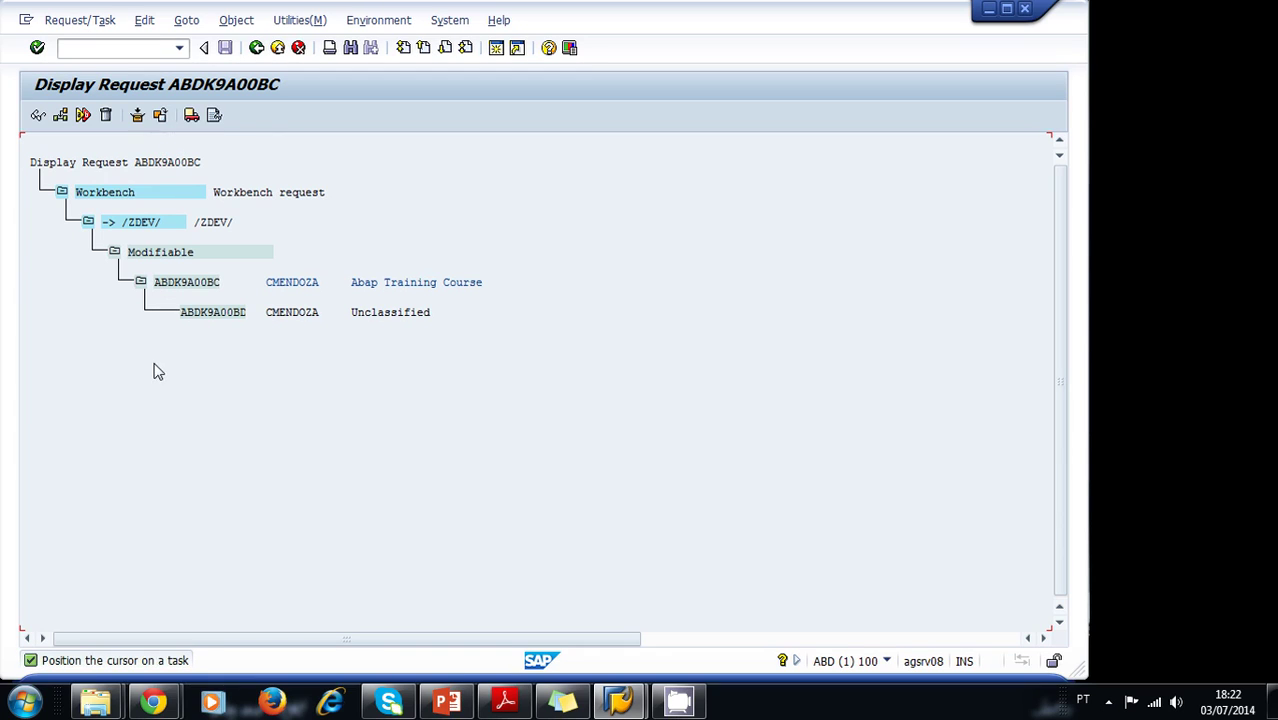
left_click(210, 314)
left_click(88, 24)
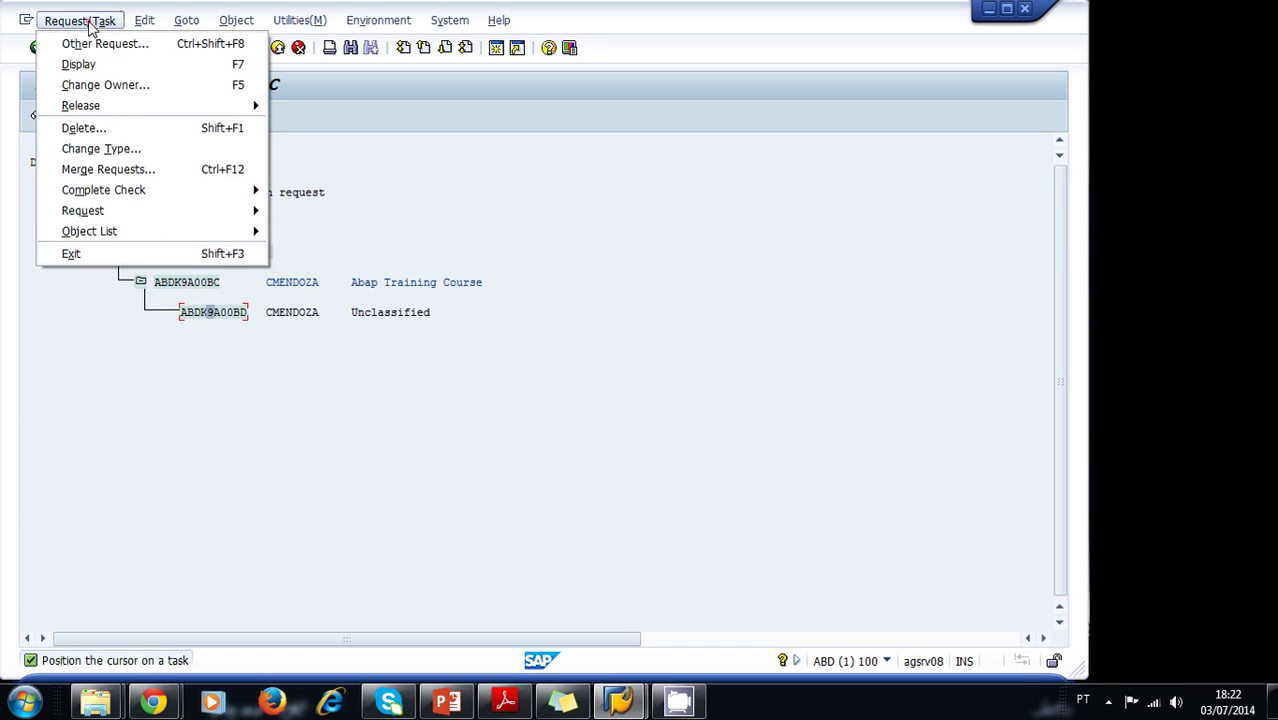
left_click(164, 148)
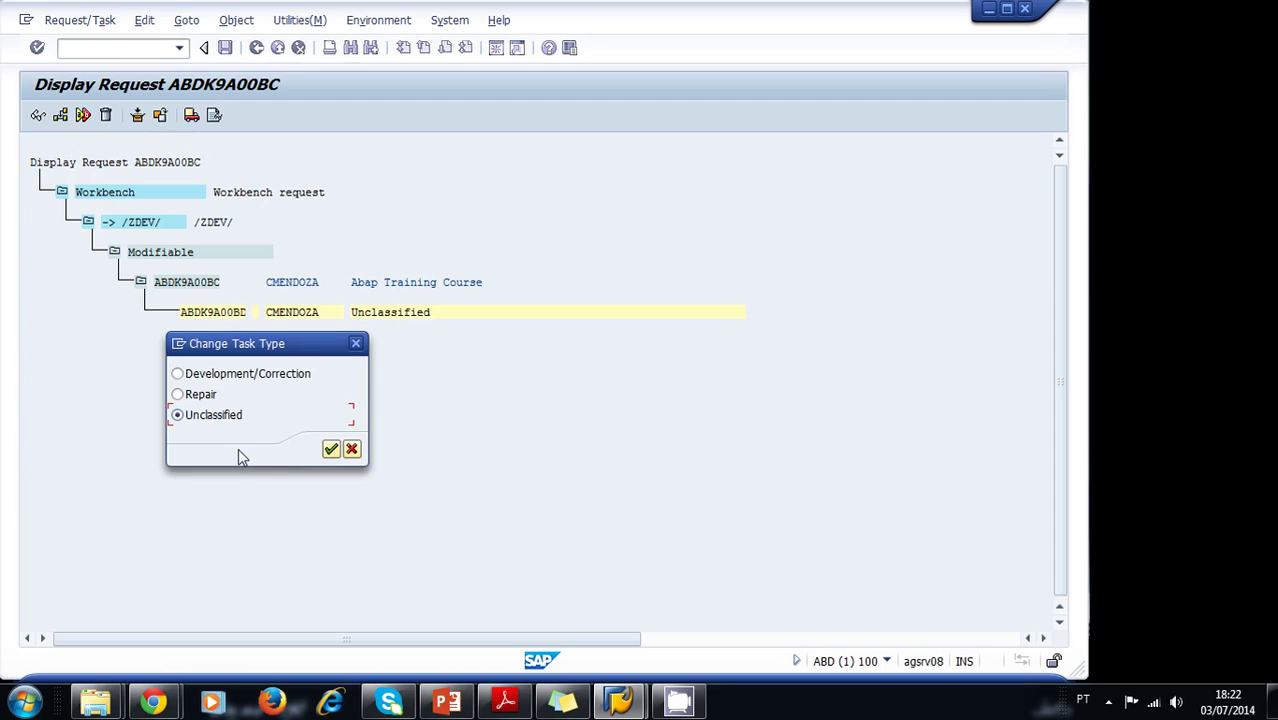
left_click(202, 375)
left_click(331, 450)
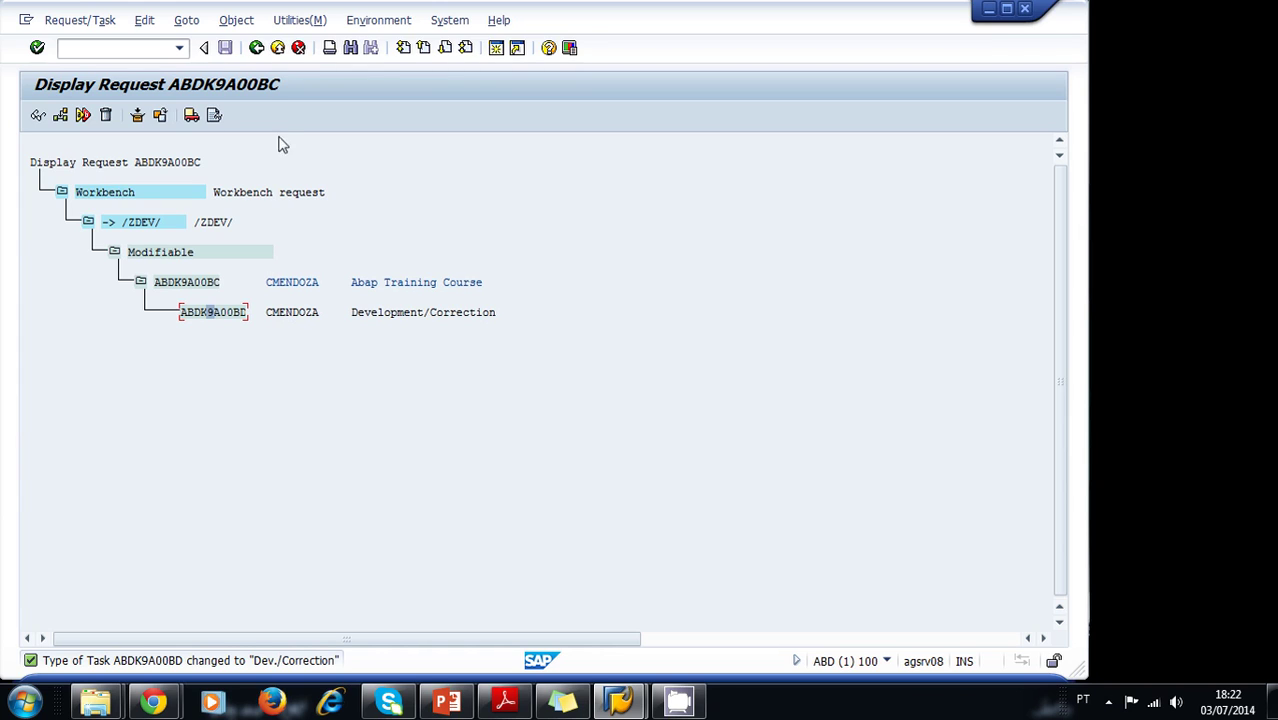
left_click(257, 49)
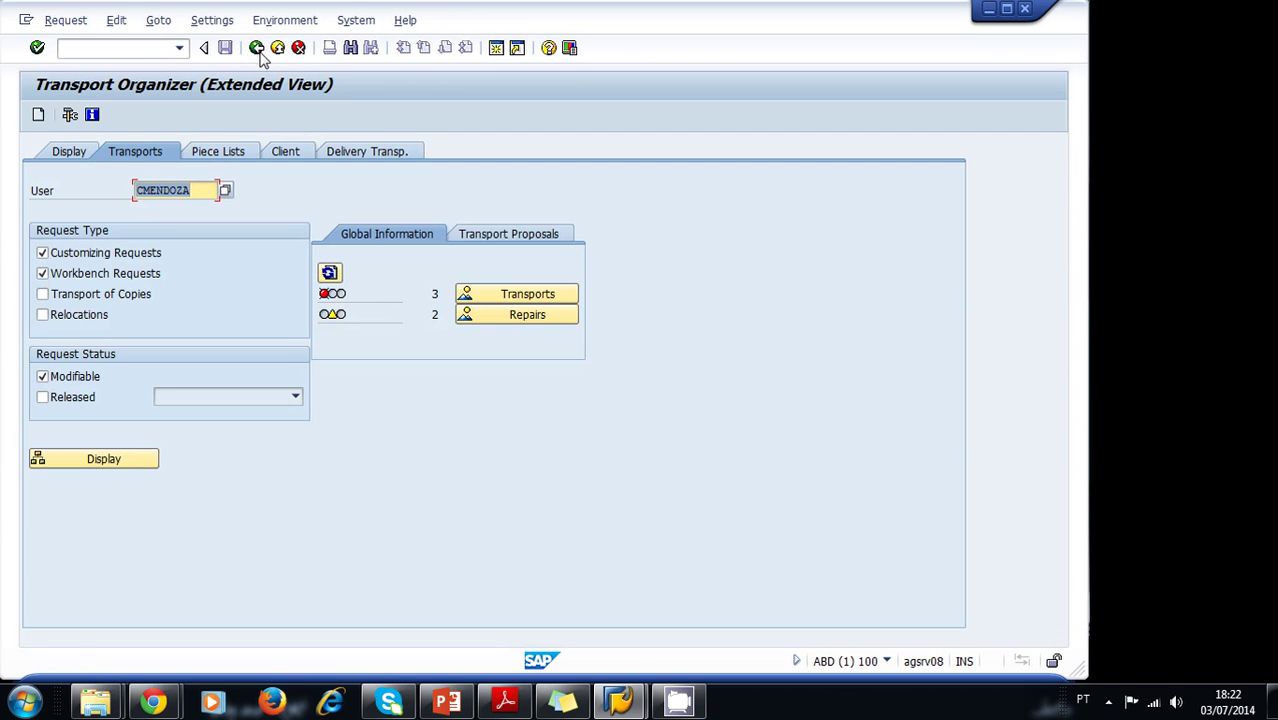
left_click(257, 49)
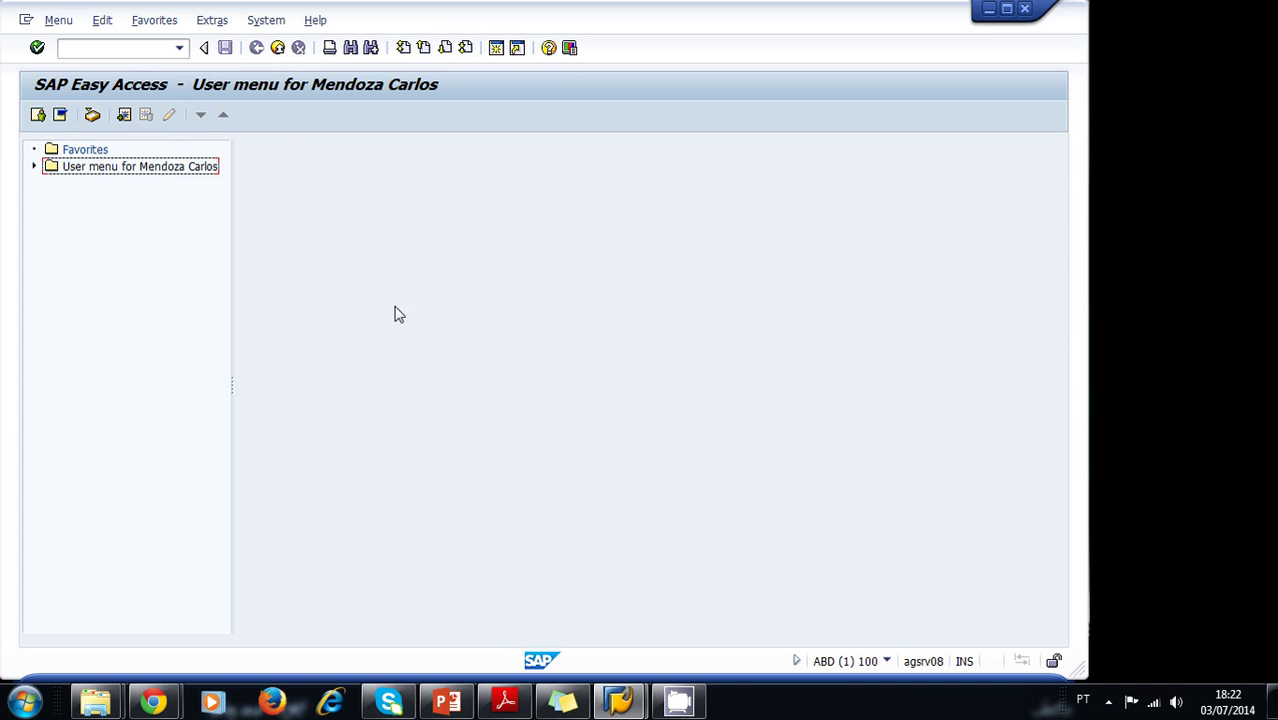
Switch to Sticky Notes and replace the note's text with "Object Navigator" and "Transaction SE80" on two lines.
left_click(563, 702)
left_click_drag(399, 241, 251, 188)
type("object Navi")
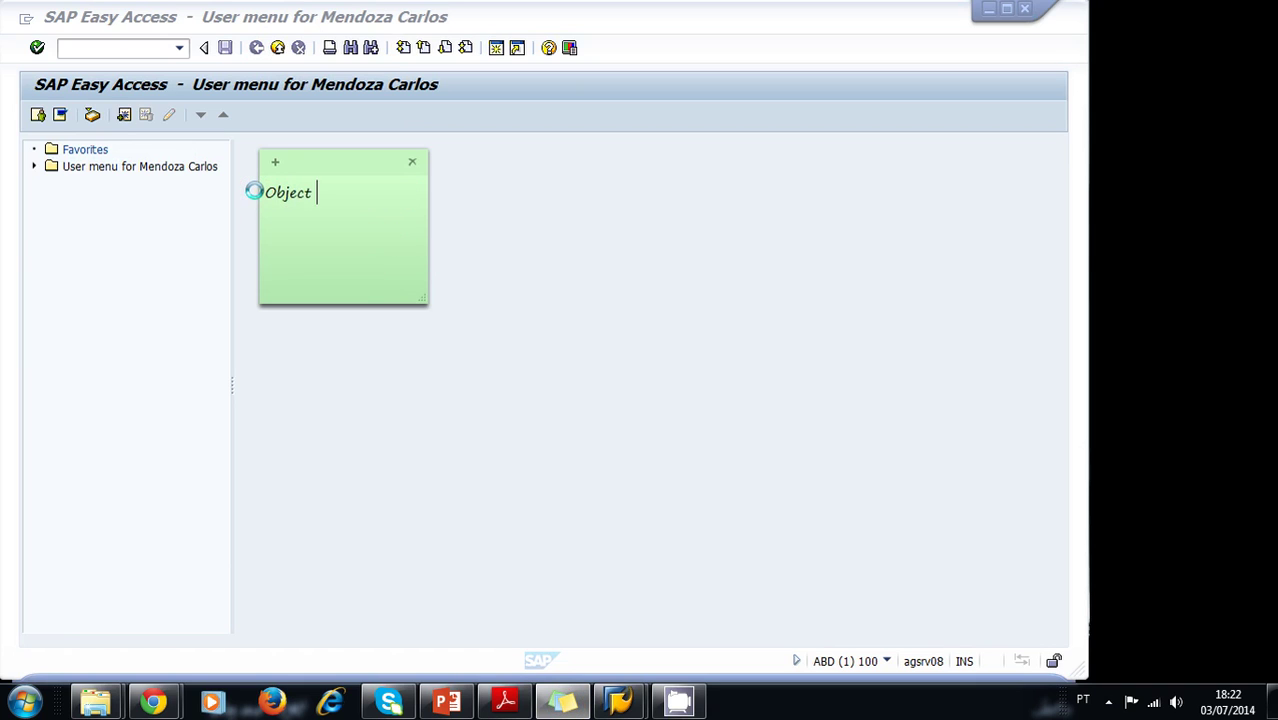
type("gator")
key("Return")
type("Transacti")
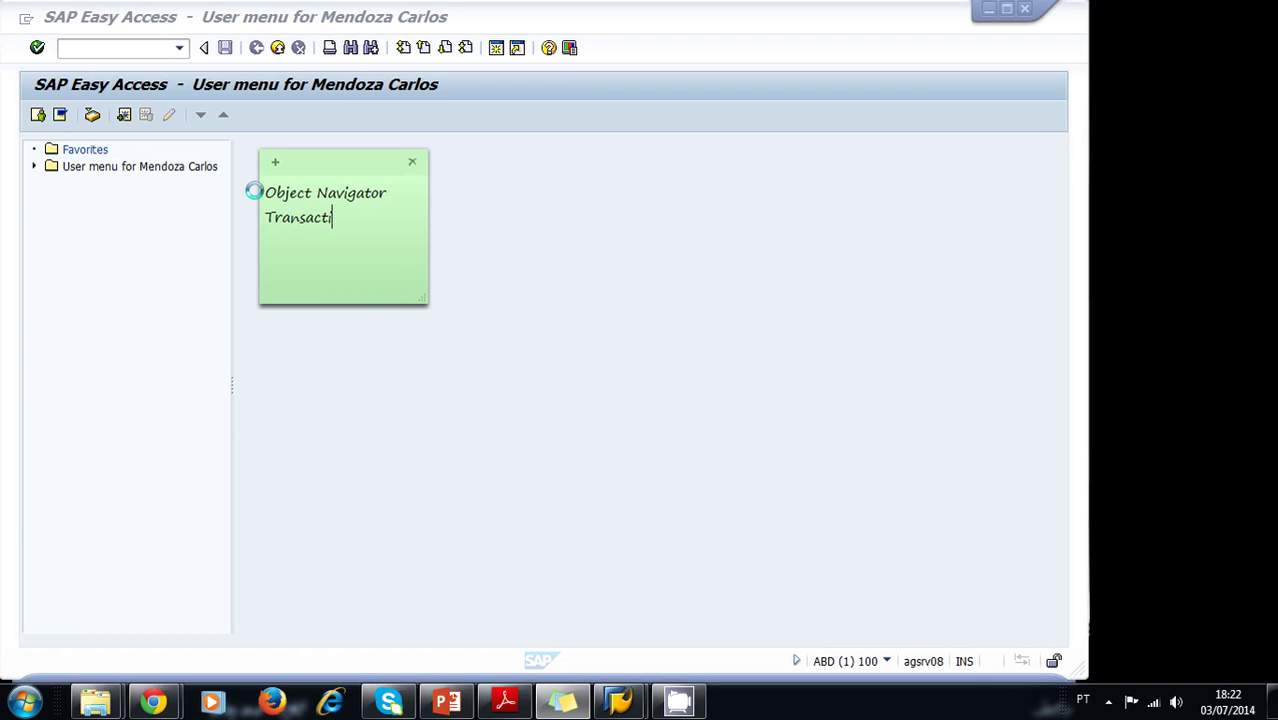
type("on SE80")
Switch back to SAP and start the Object Navigator with transaction SE80.
left_click(118, 48)
type("se8")
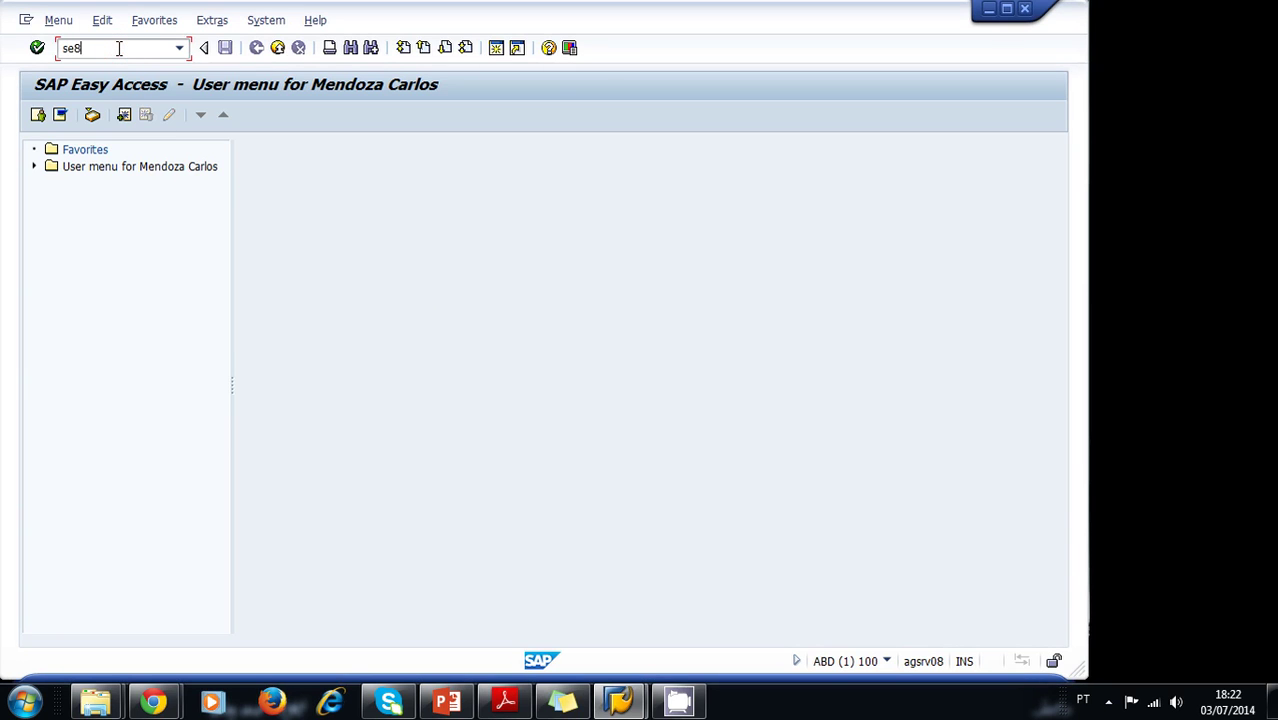
type("0")
key("Return")
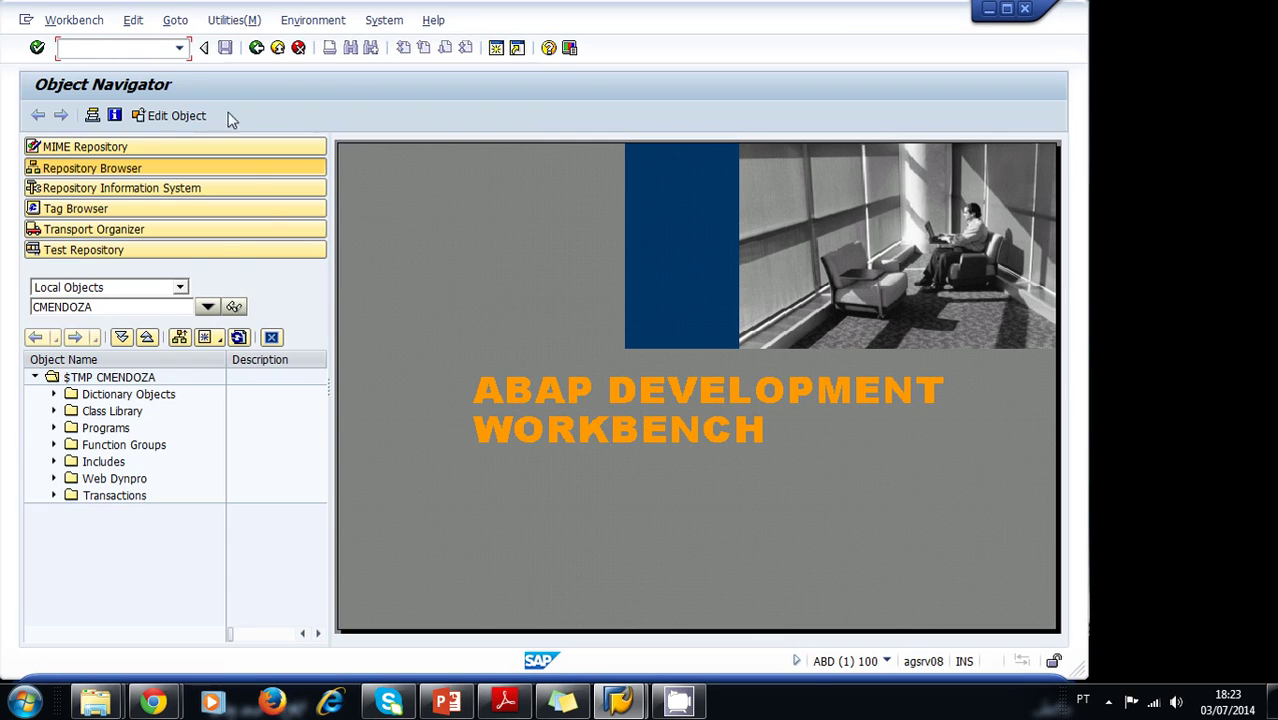
Request the package ZABAP_COURSE in the Repository Browser and agree to create it as a new object.
left_click(181, 290)
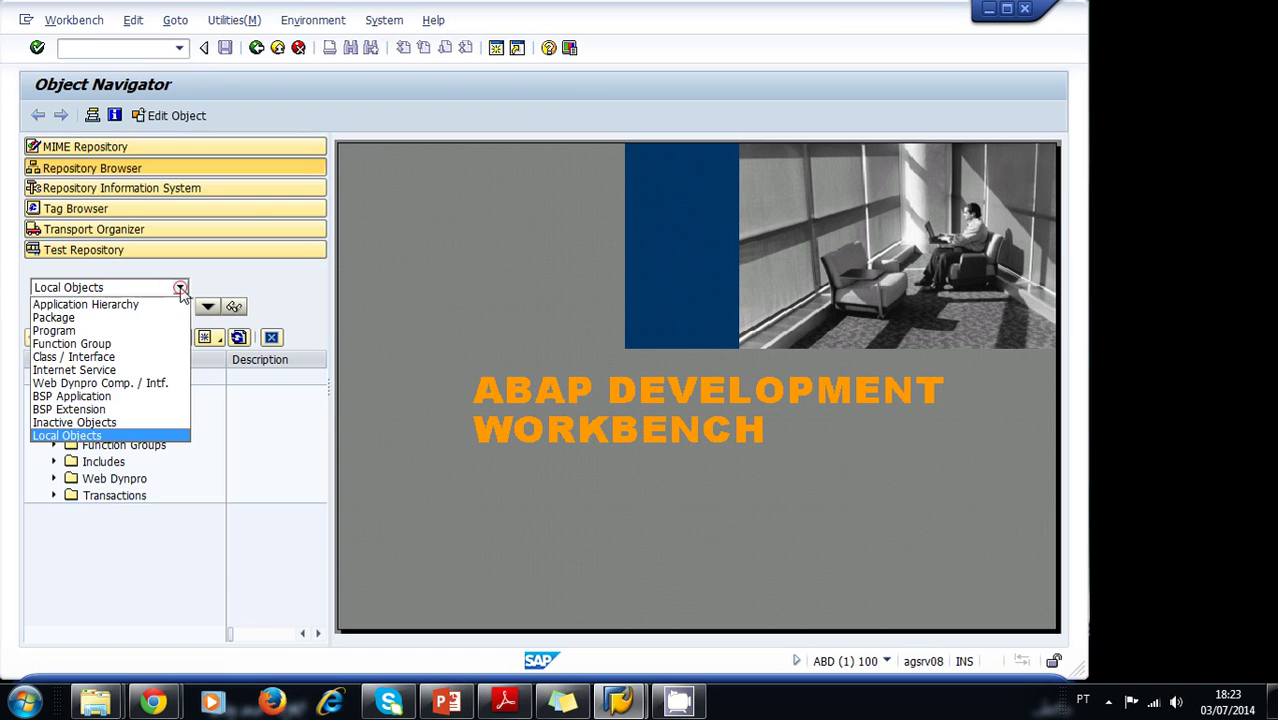
left_click(128, 318)
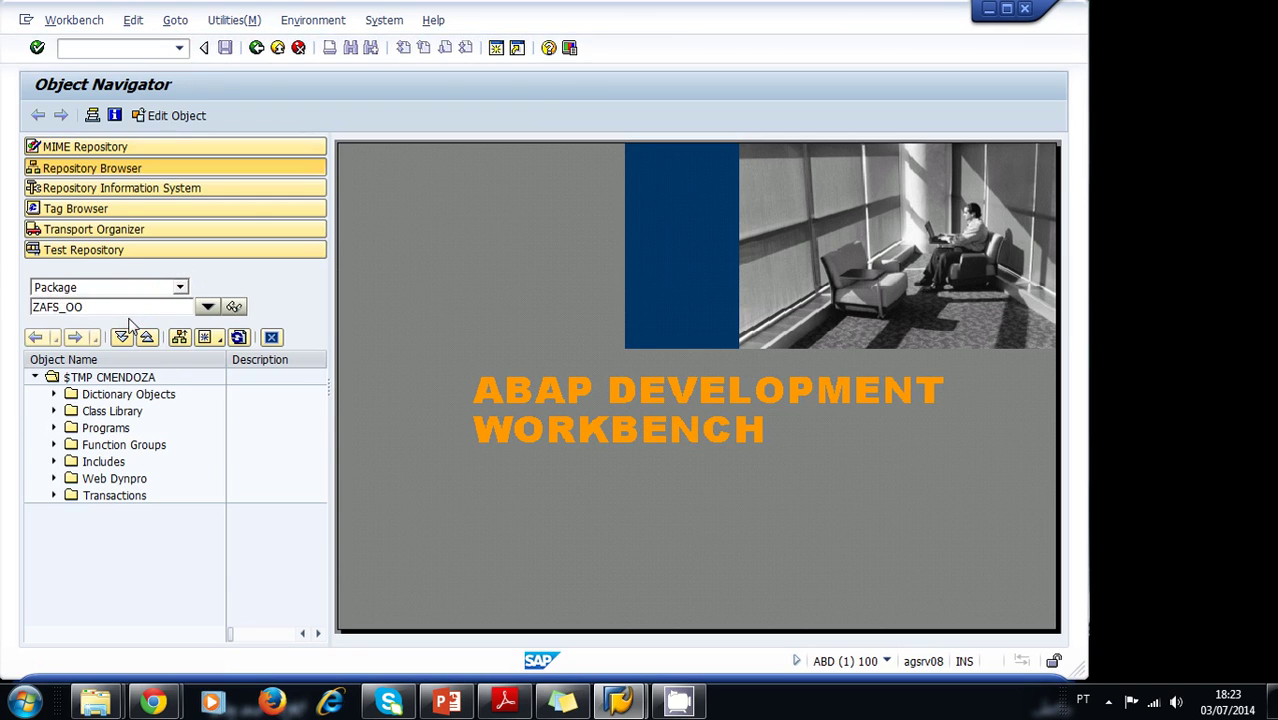
double_click(86, 306)
key("Delete")
type("Z")
type("ABAP_COURSE")
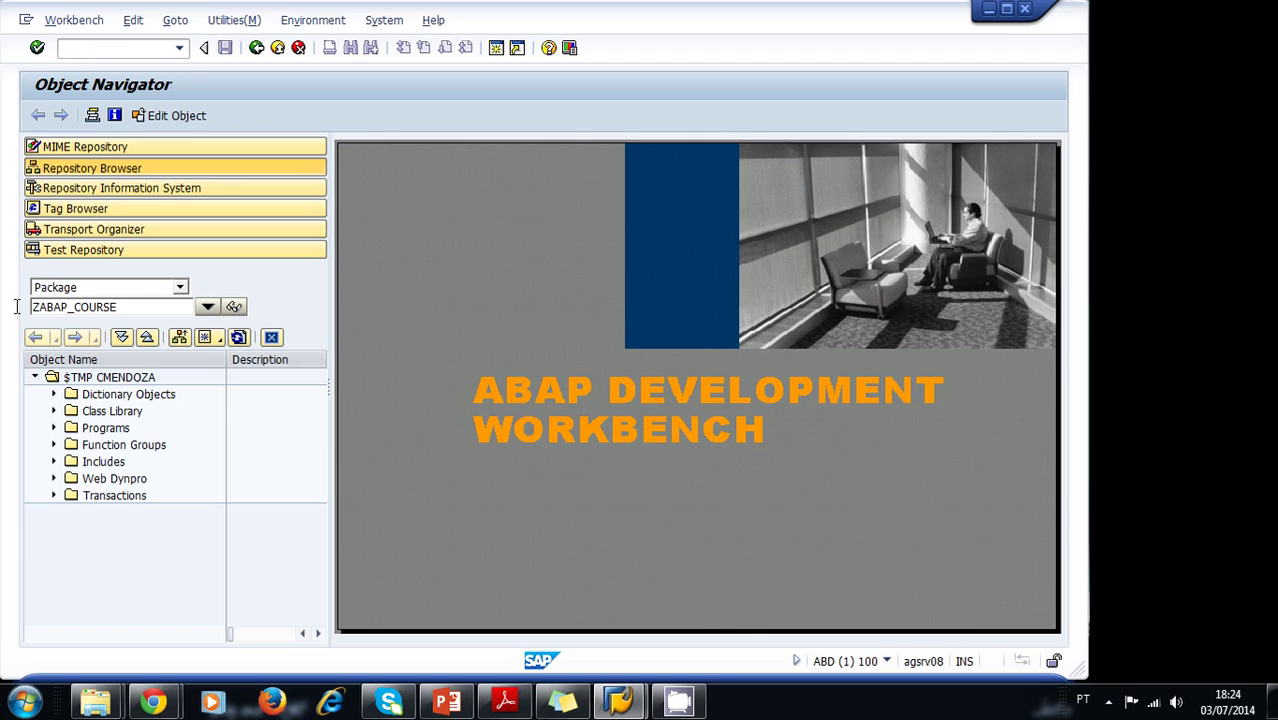
key("Return")
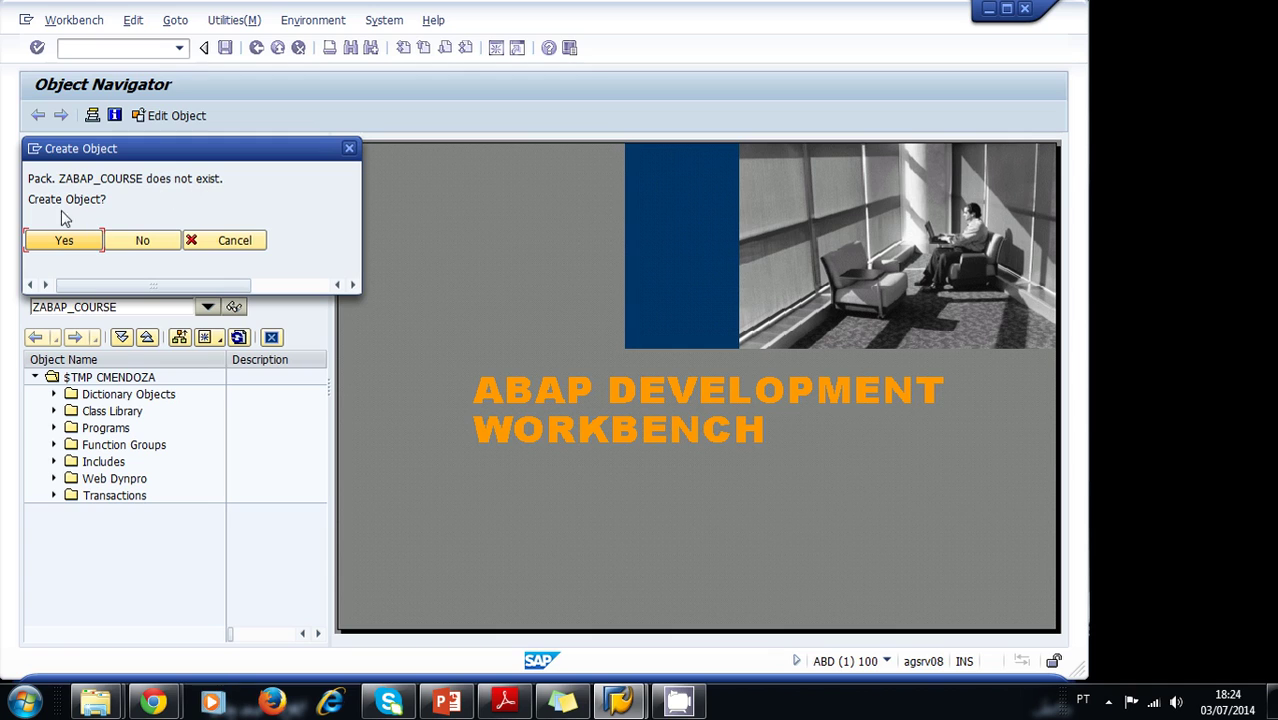
left_click(64, 241)
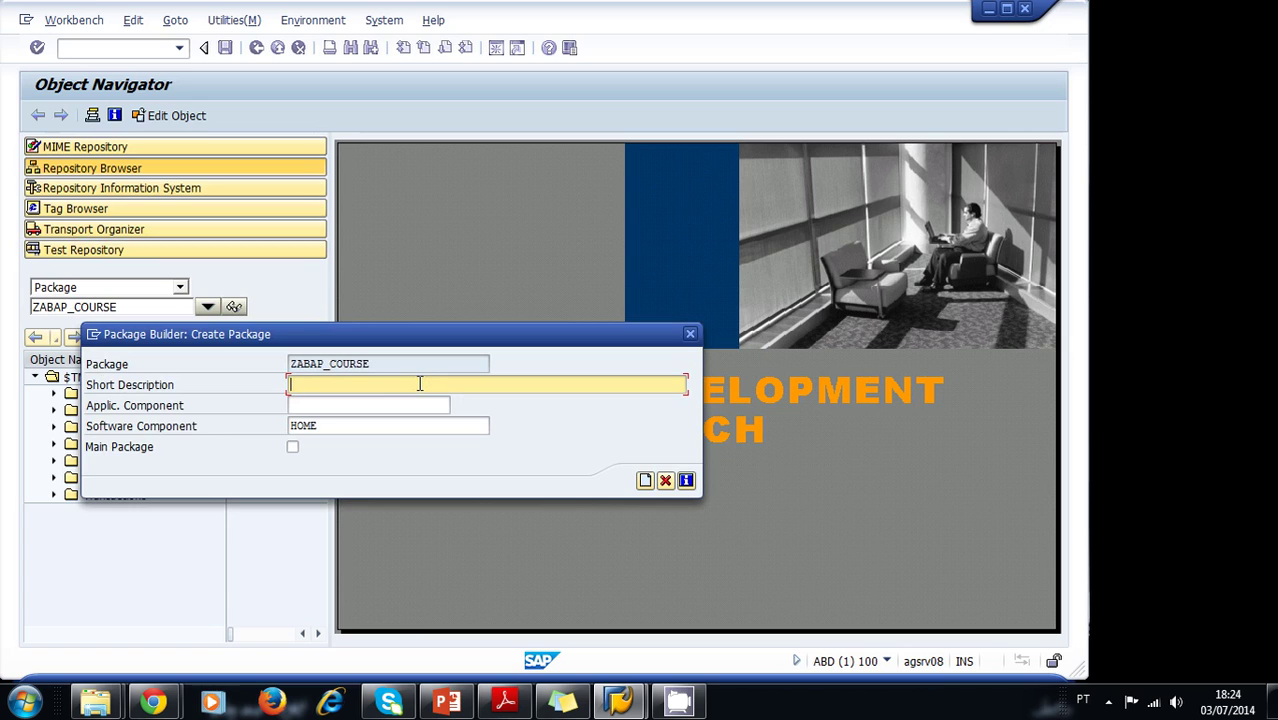
Give the new package the short description "Abap Training Course Package".
type("Abap Training Course ")
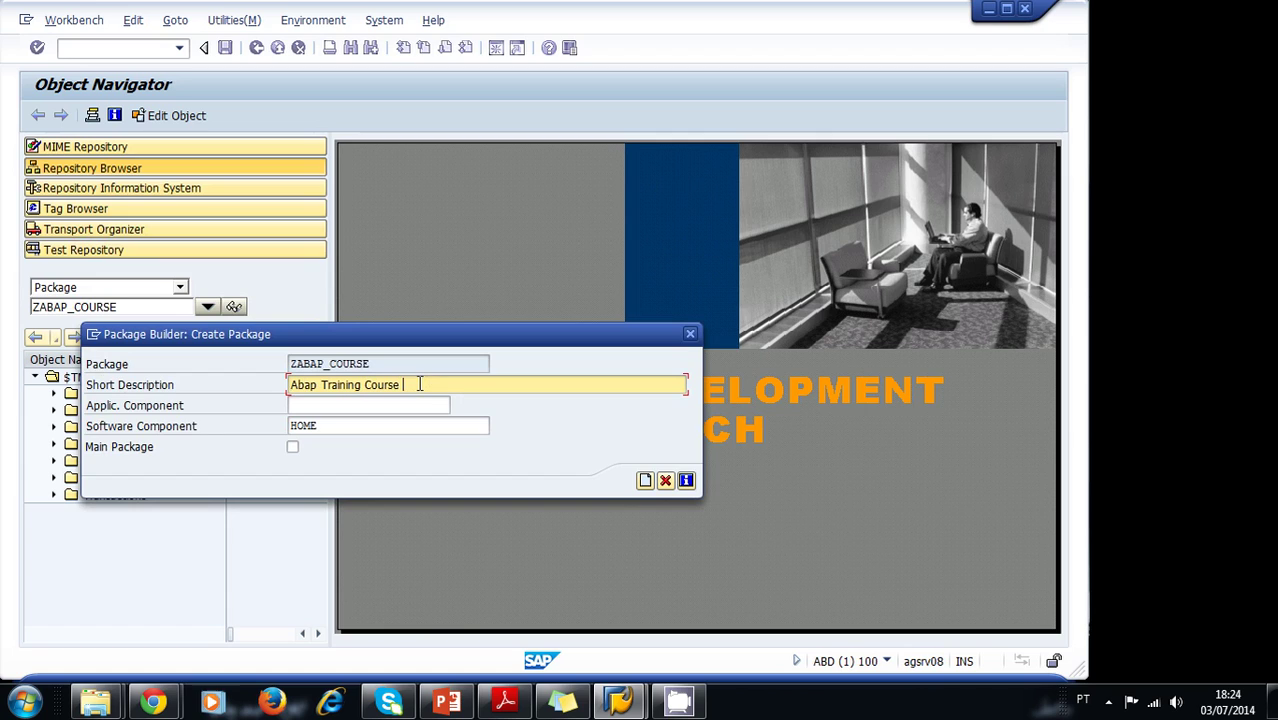
type("Package")
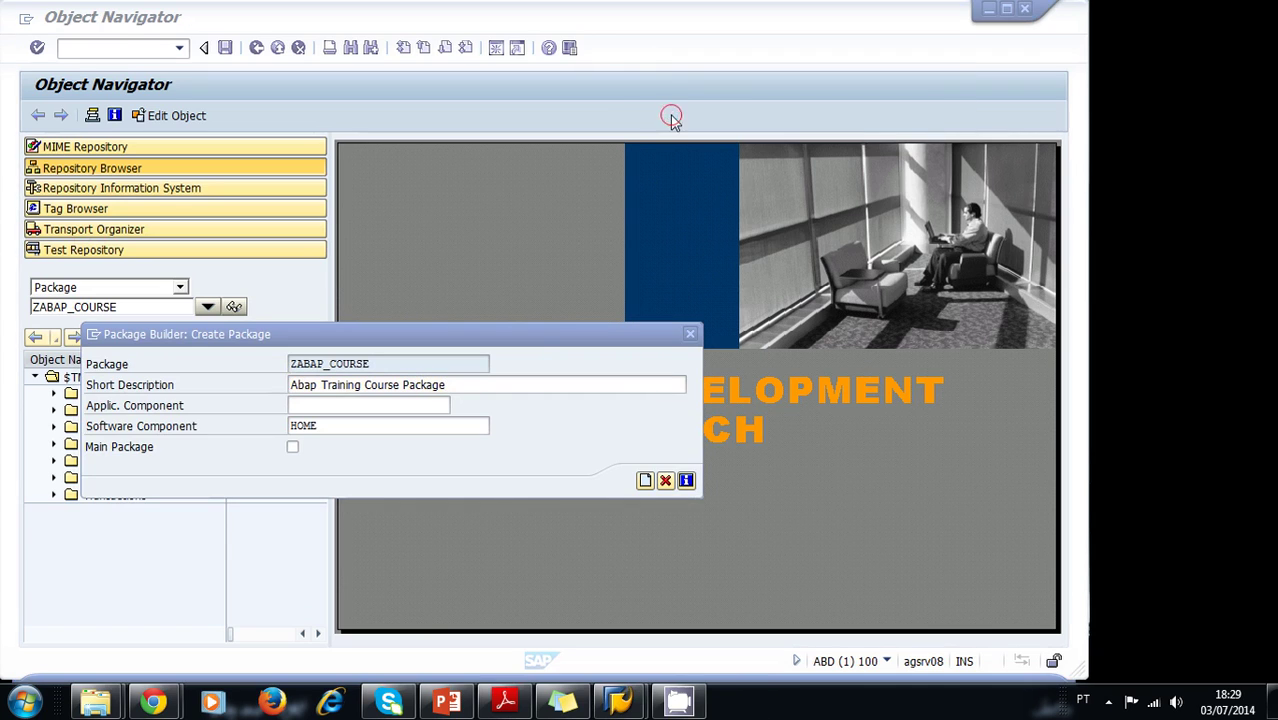
left_click(649, 276)
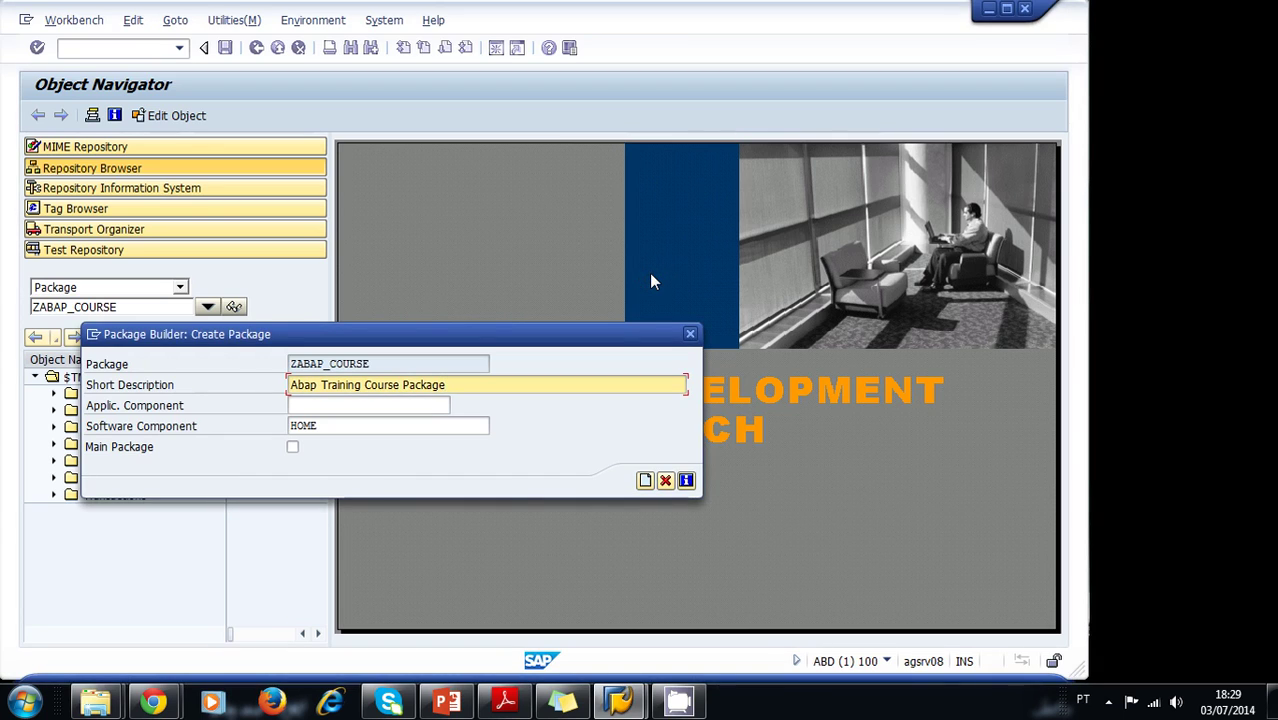
Examine the application components available for the package and close the selection without choosing one.
left_click(409, 399)
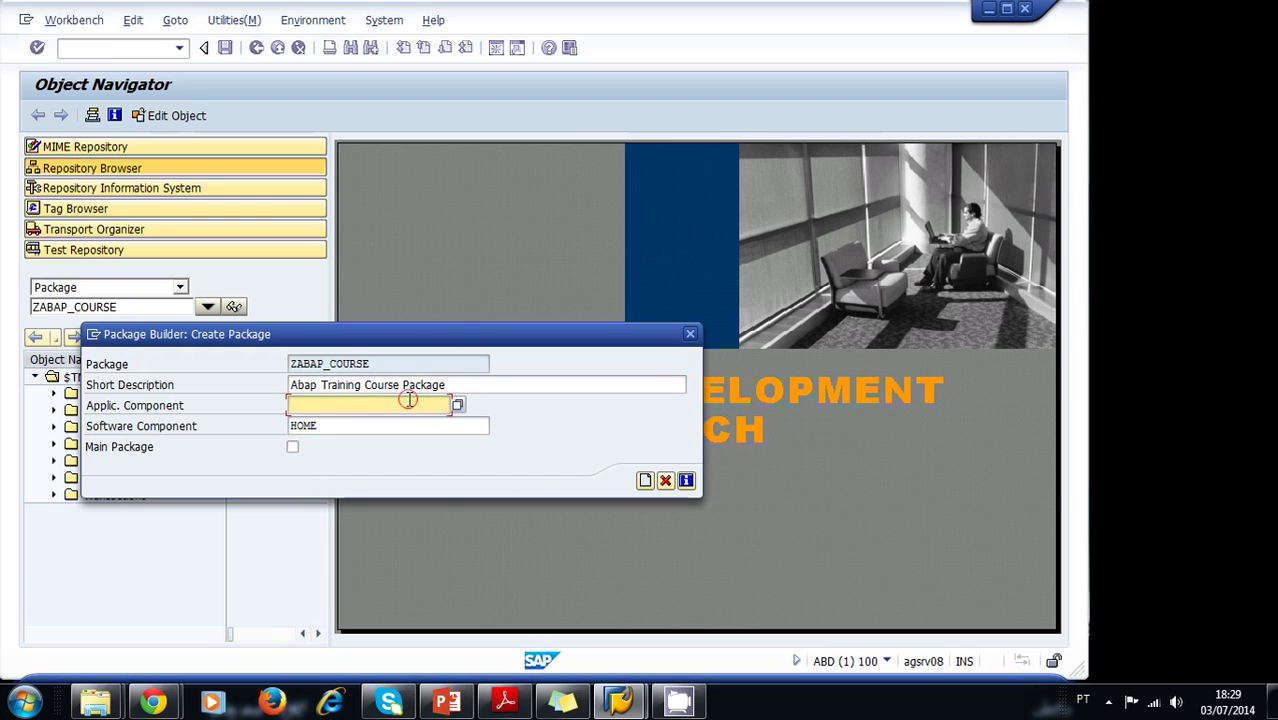
left_click(457, 406)
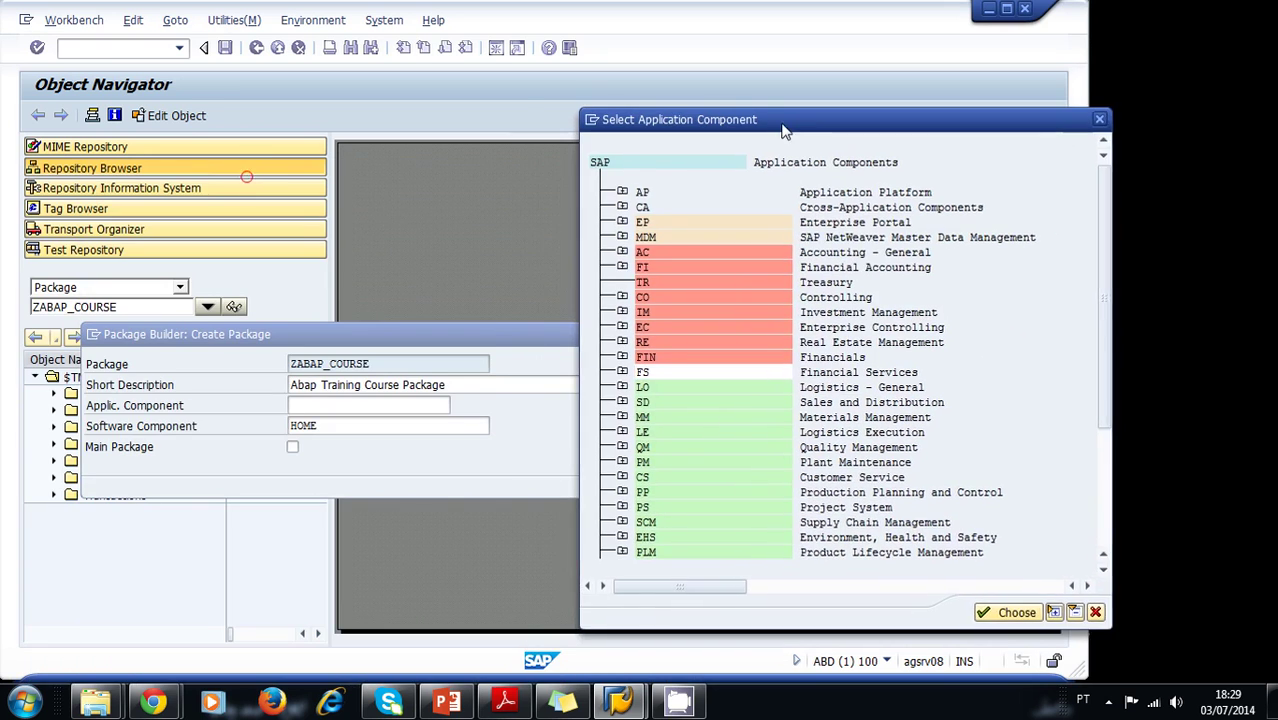
left_click_drag(798, 128, 725, 133)
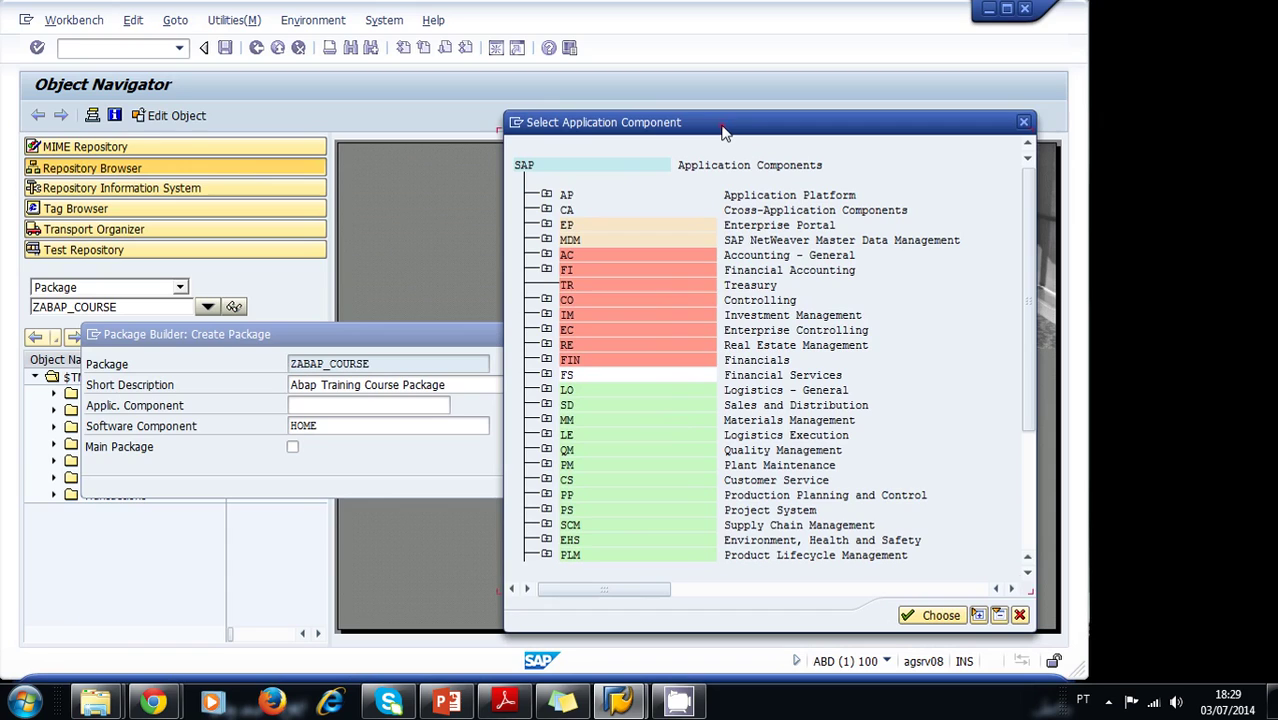
left_click(1020, 615)
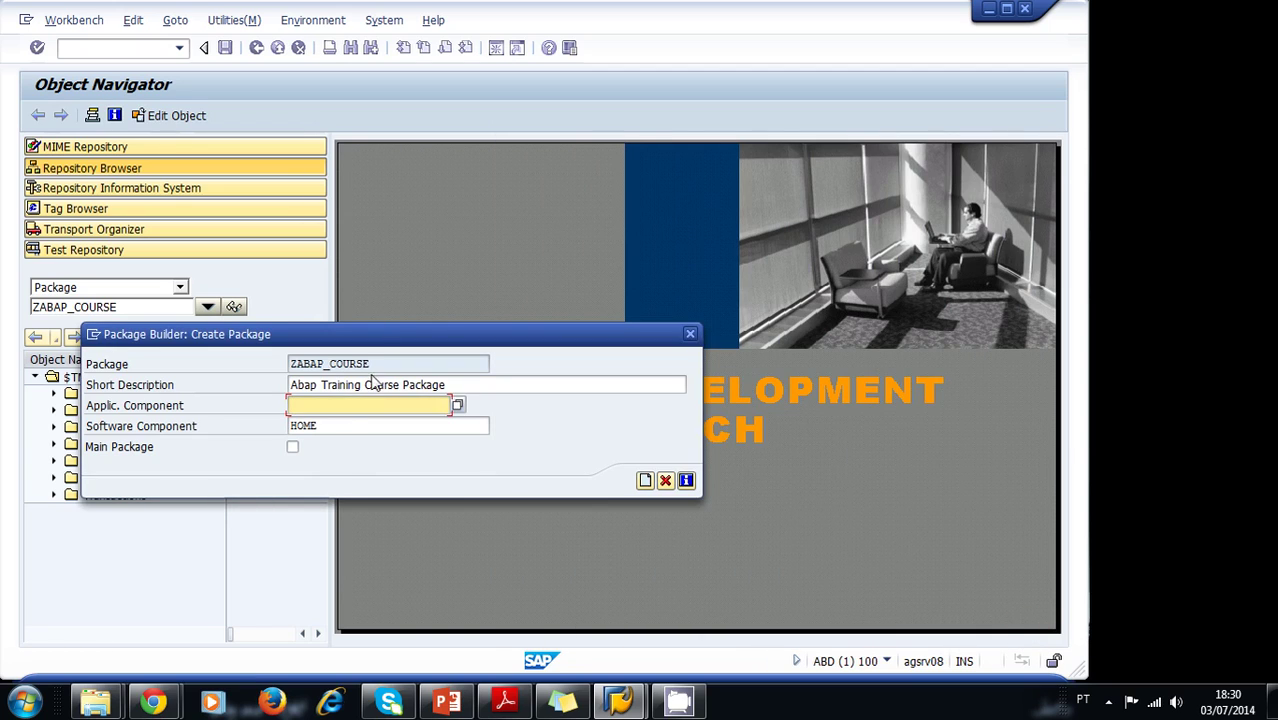
Mark ZABAP_COURSE as a main package, keep the software component HOME, and create the package.
left_click(342, 425)
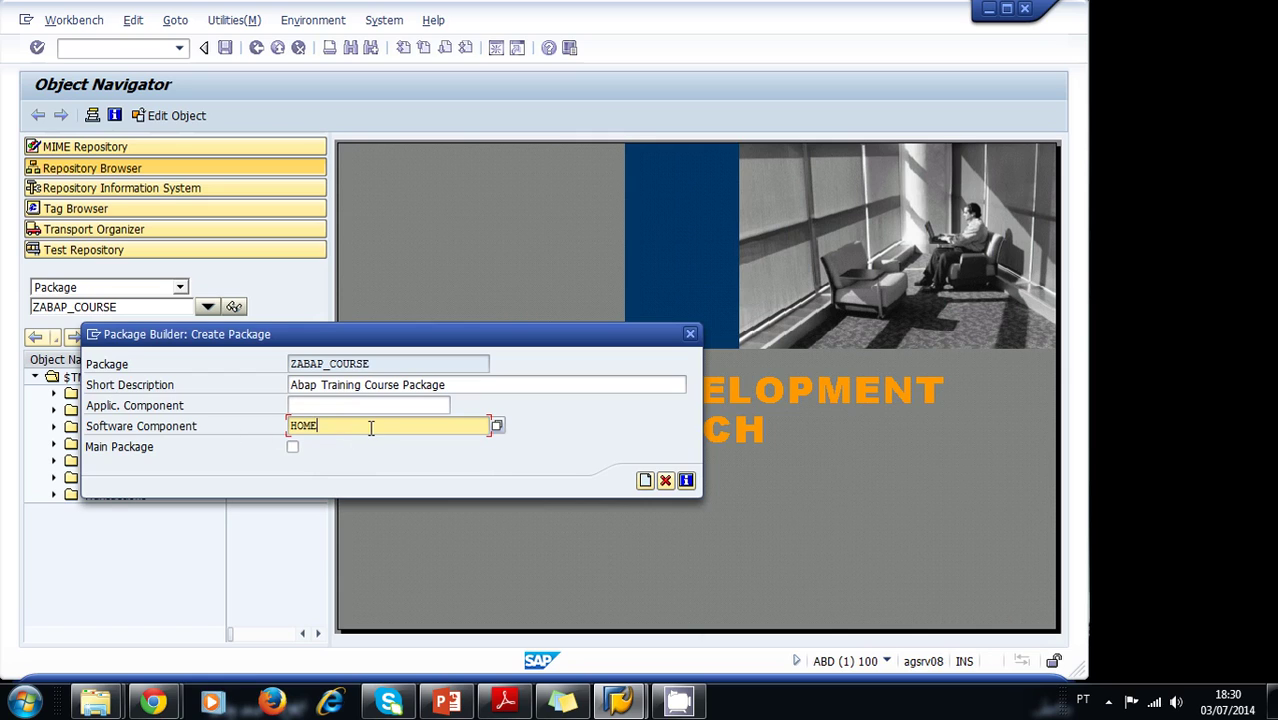
left_click(292, 447)
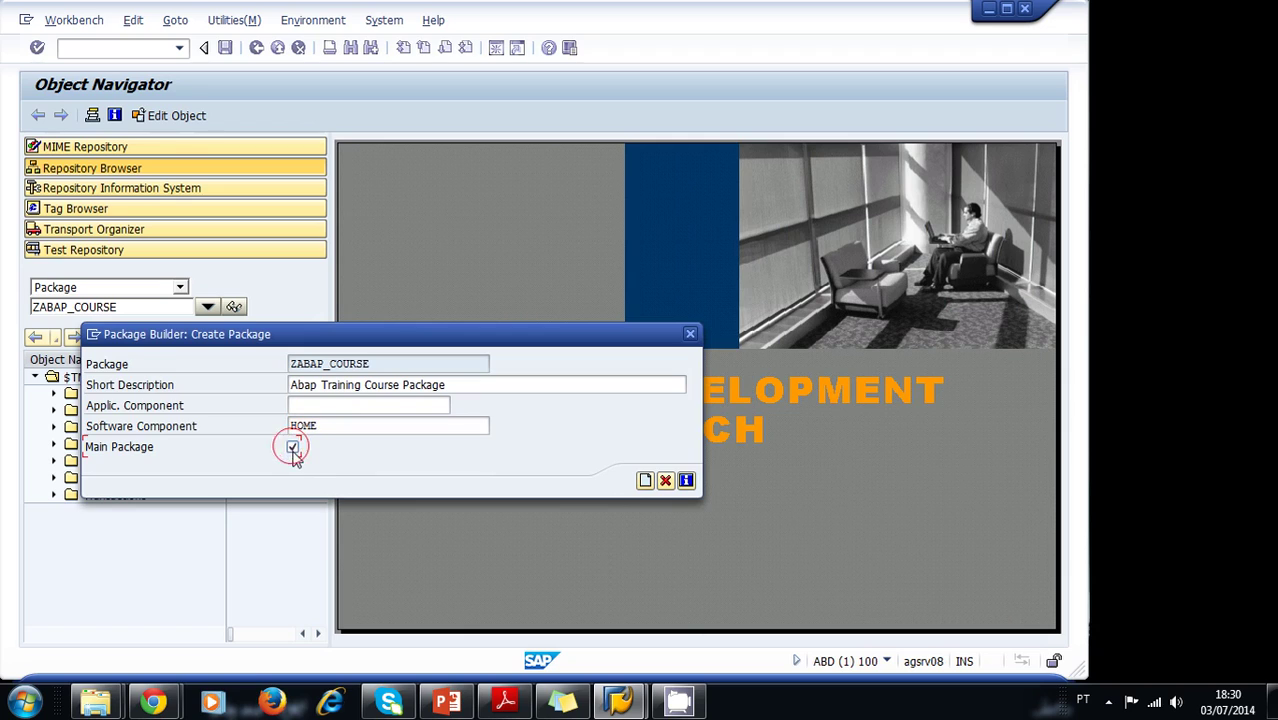
left_click(645, 481)
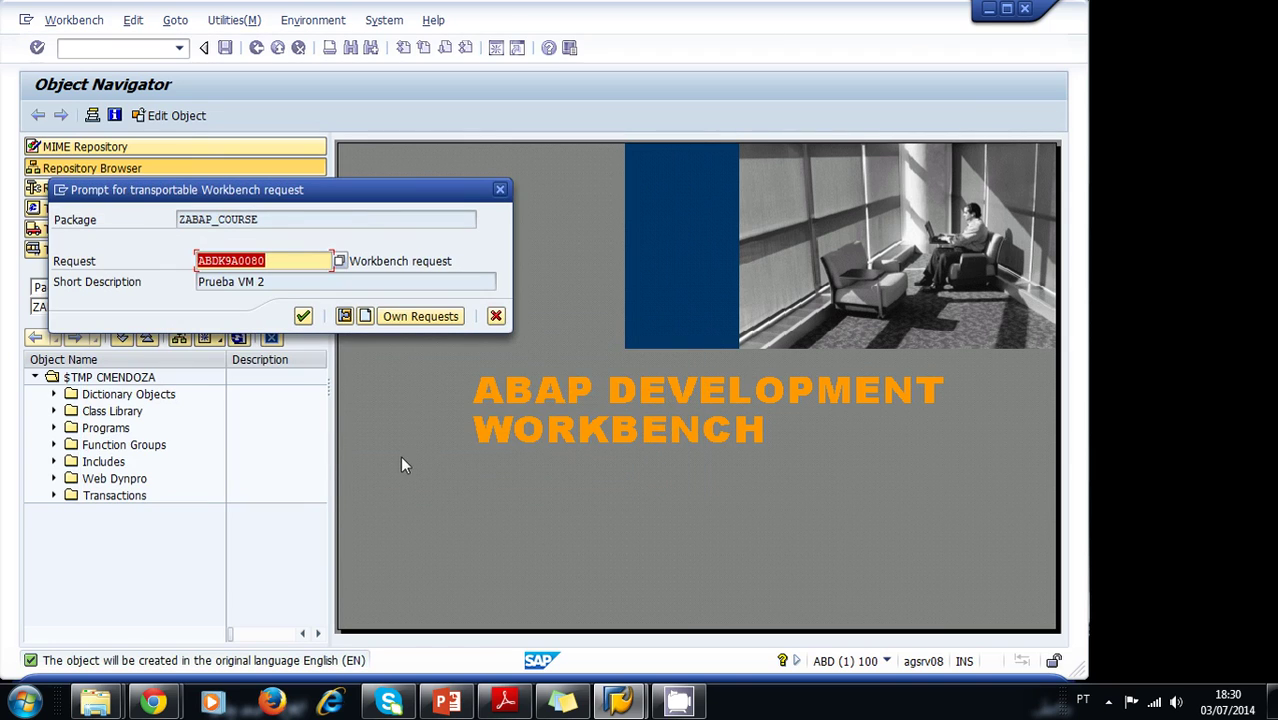
Assign the package to the "Abap Training Course" Workbench request and narrow the Object Name column to show the full description.
left_click_drag(261, 191, 518, 275)
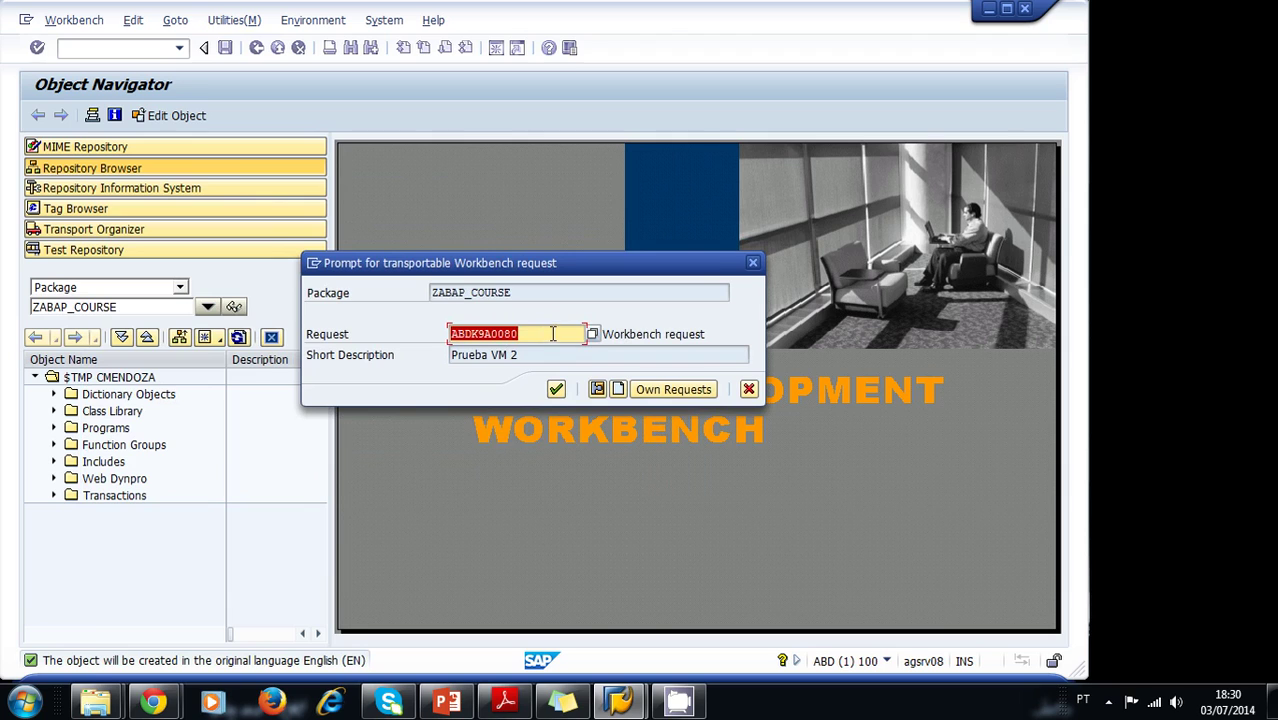
left_click(593, 336)
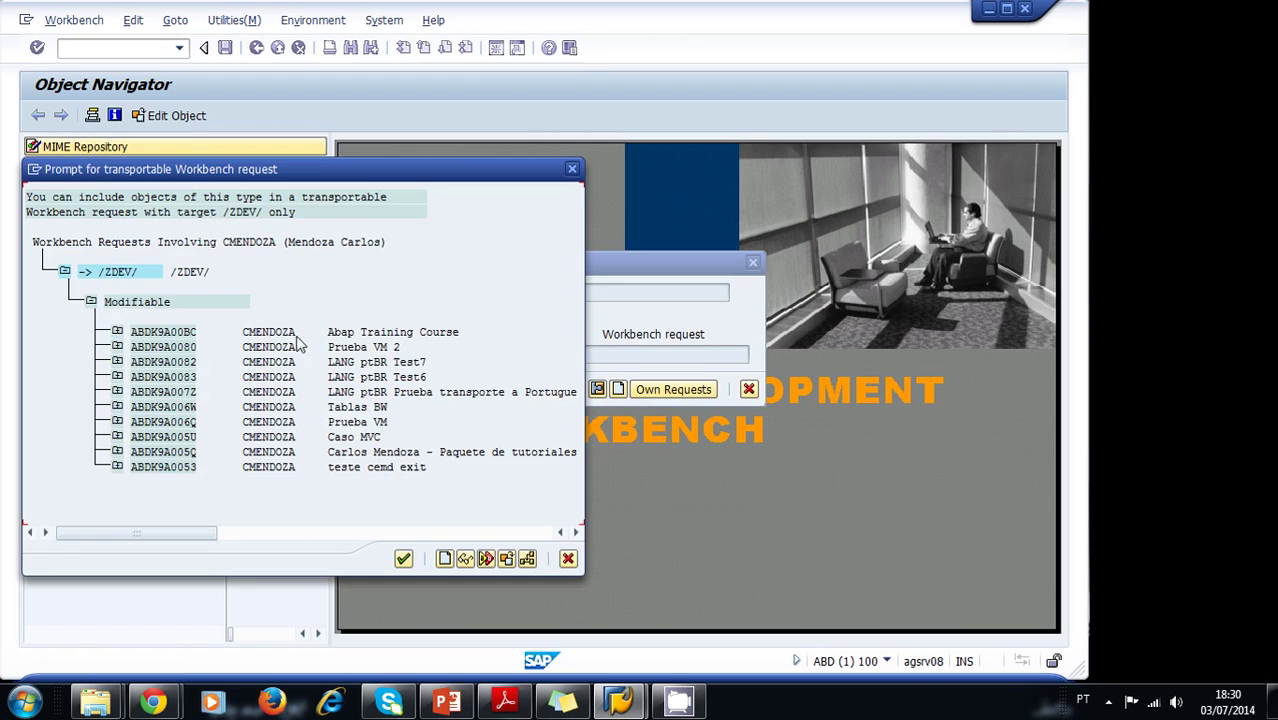
left_click(180, 332)
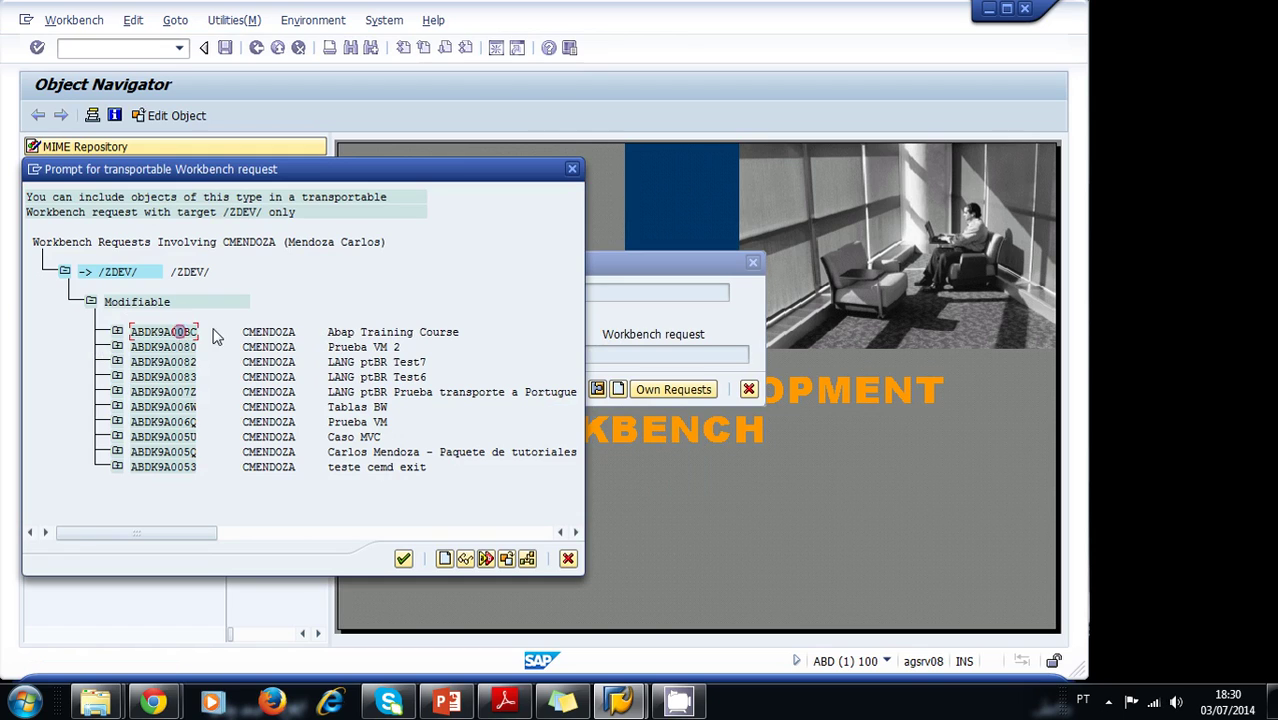
left_click(404, 560)
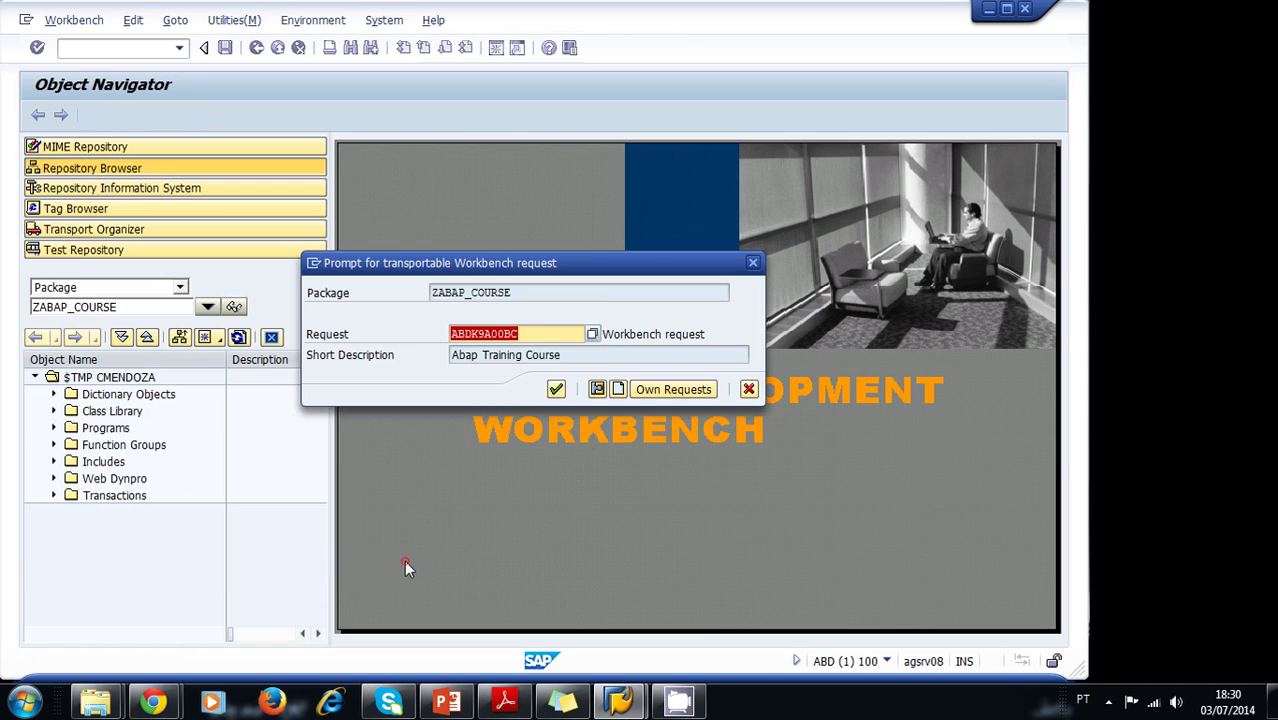
left_click(559, 394)
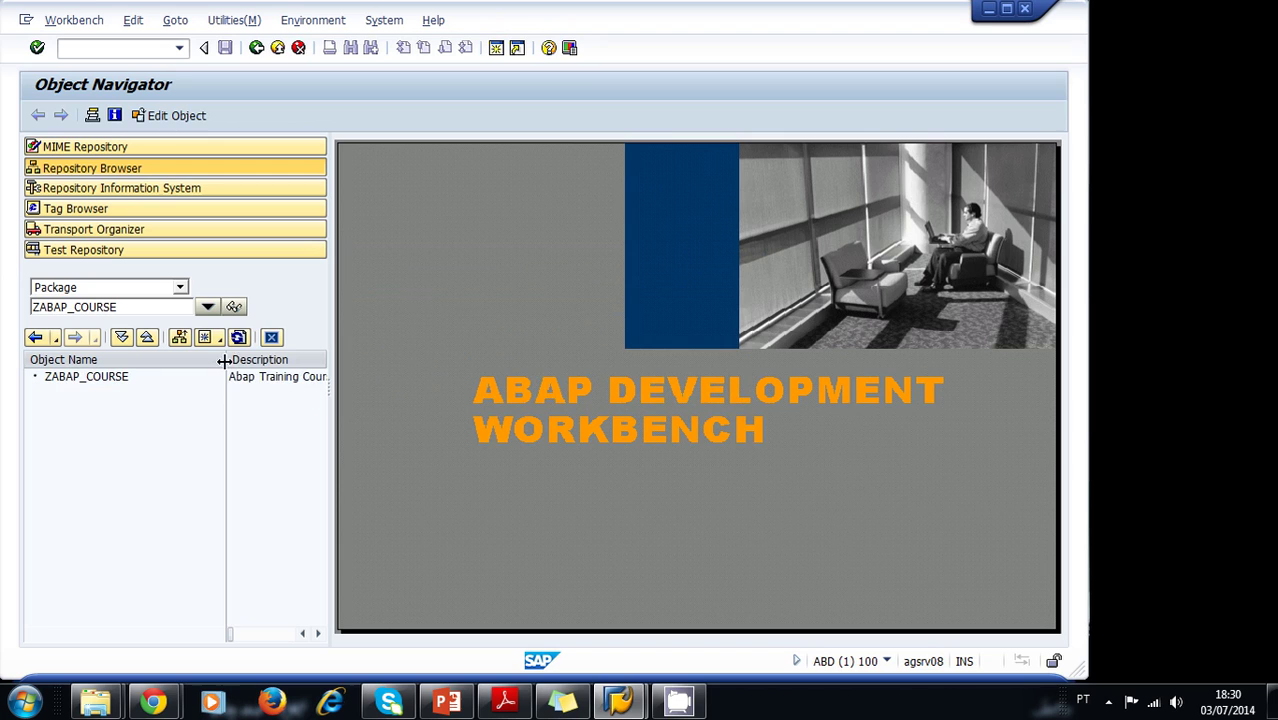
left_click_drag(224, 361, 148, 361)
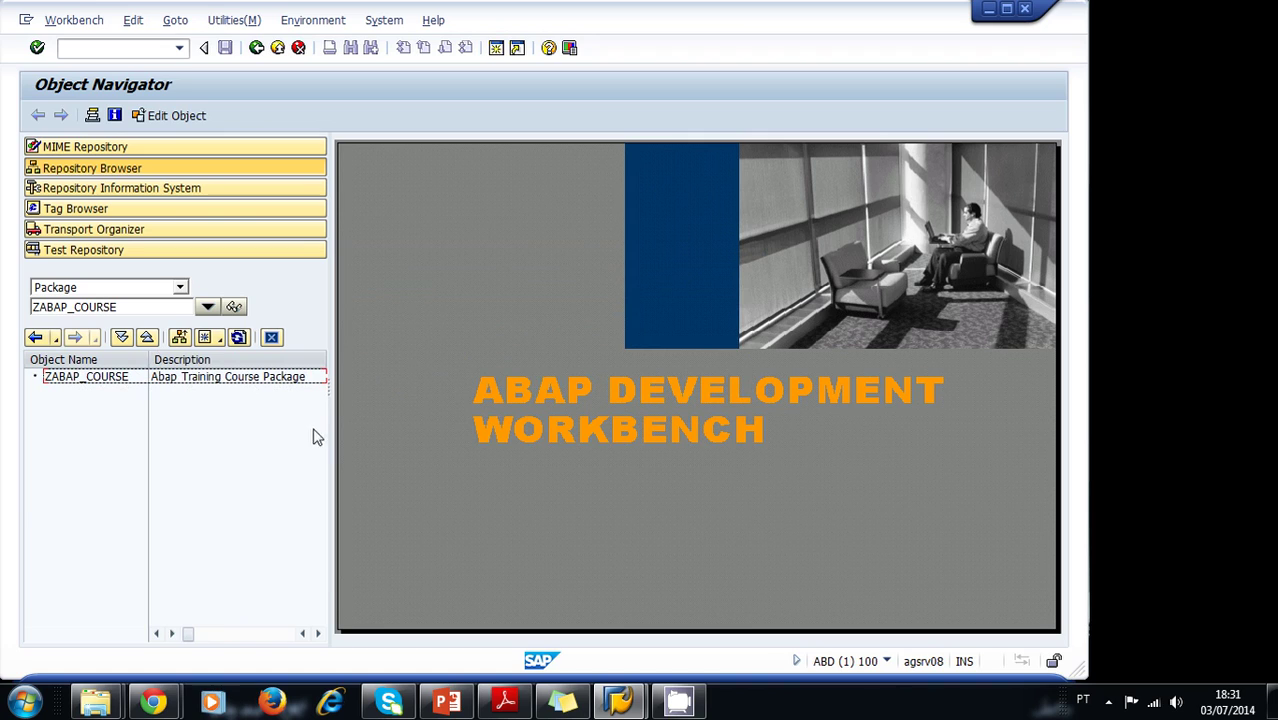
left_click(360, 413)
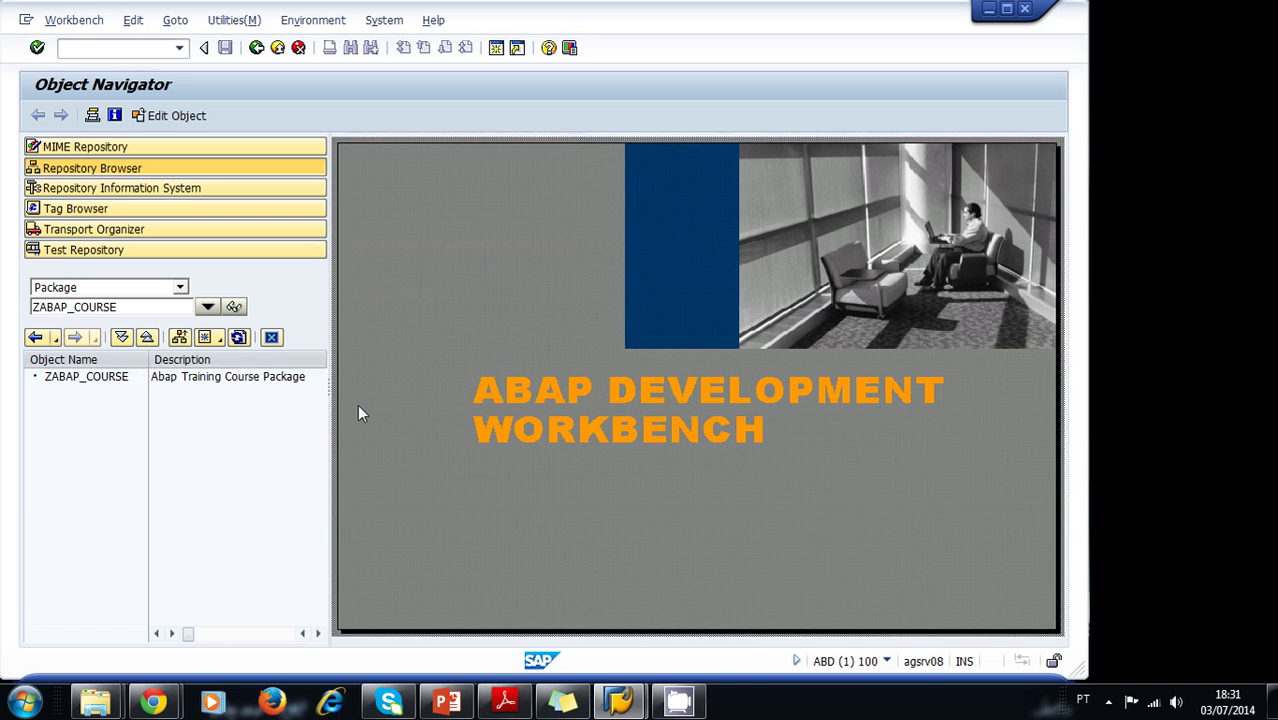